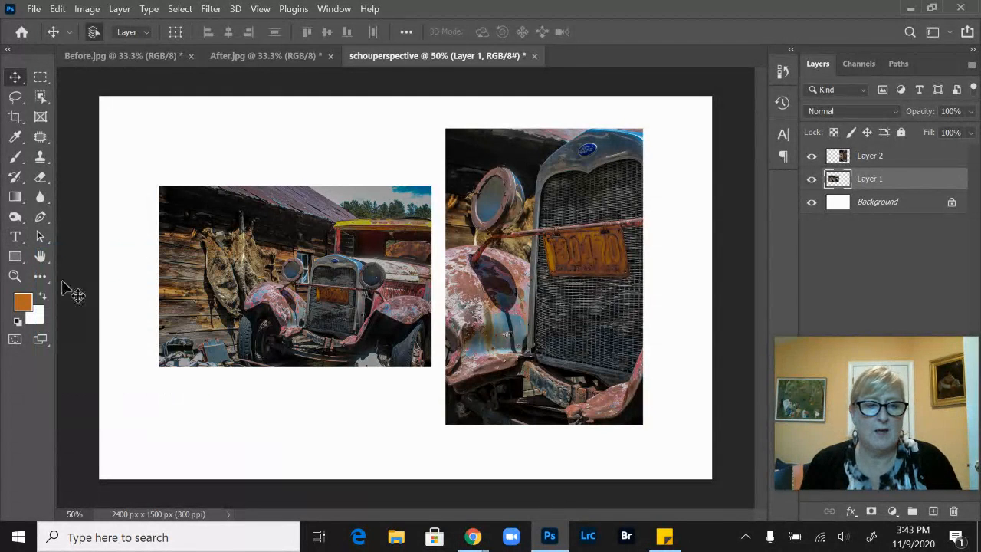
# Add a paragraph text box below the wide truck photo containing "BEFORE" and shrink the box closer to the word
pyautogui.click(15, 237)
pyautogui.moveTo(132, 370); pyautogui.dragTo(402, 442)
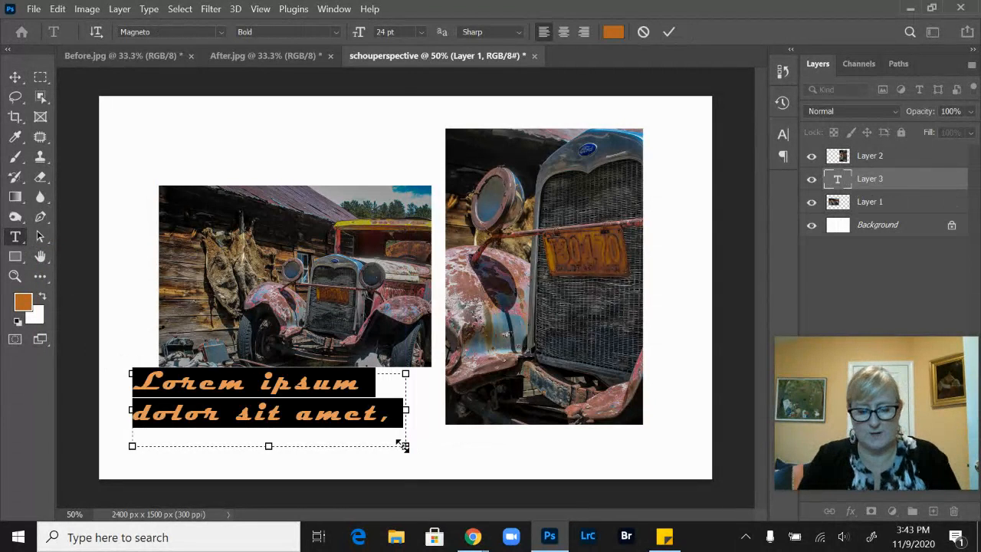
pyautogui.write('BEFORE')
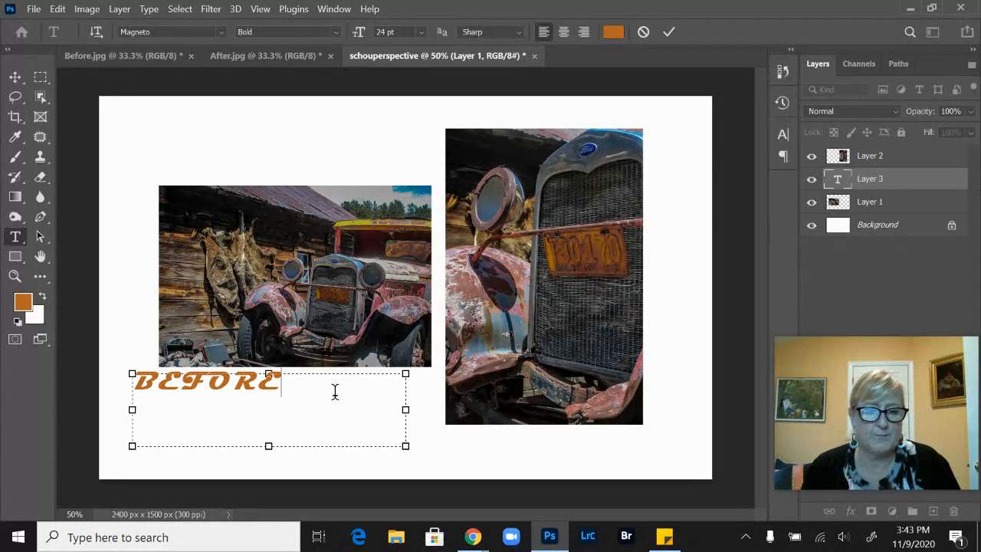
pyautogui.moveTo(406, 445); pyautogui.dragTo(327, 423)
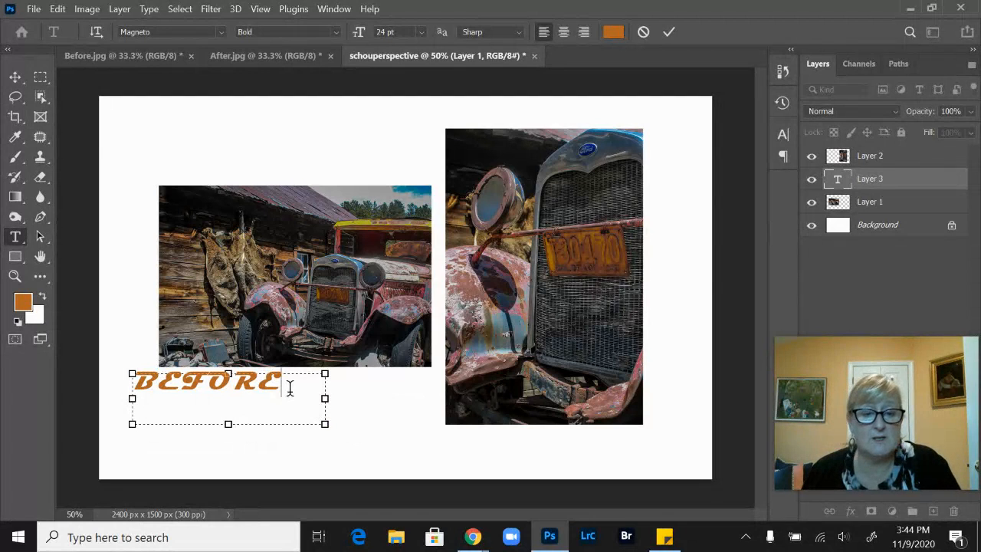
# Change the font of the BEFORE text to Bell MT
pyautogui.moveTo(286, 381); pyautogui.dragTo(132, 377)
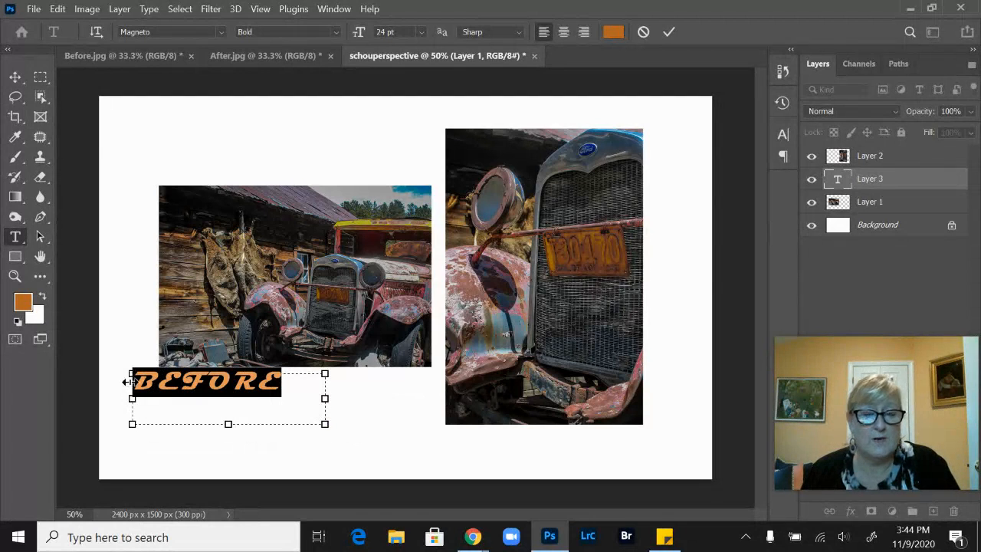
pyautogui.click(219, 30)
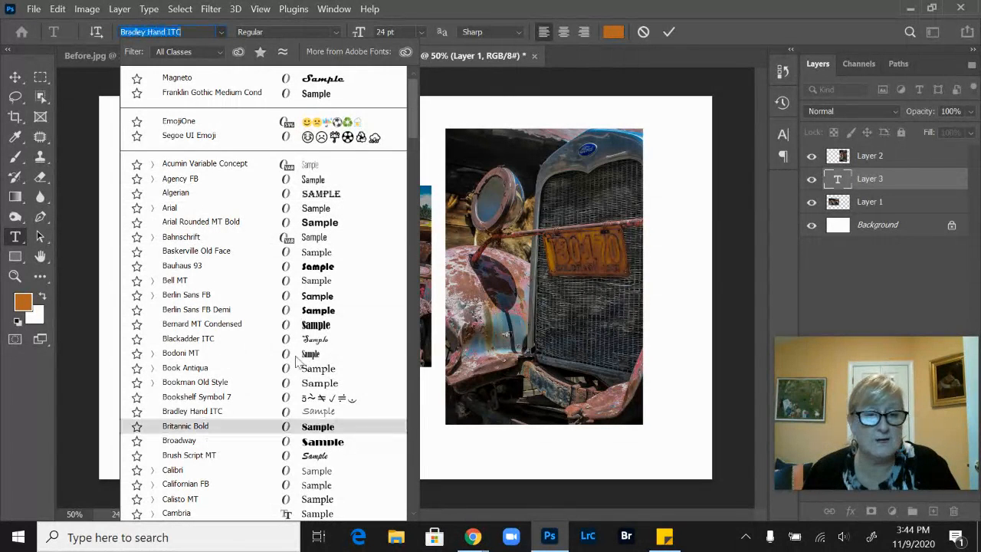
pyautogui.click(612, 63)
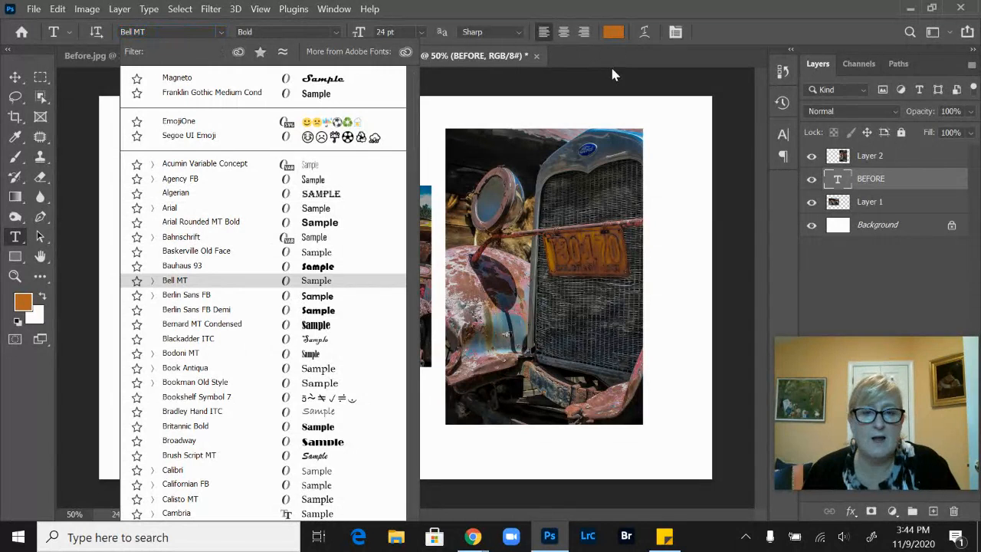
pyautogui.click(422, 84)
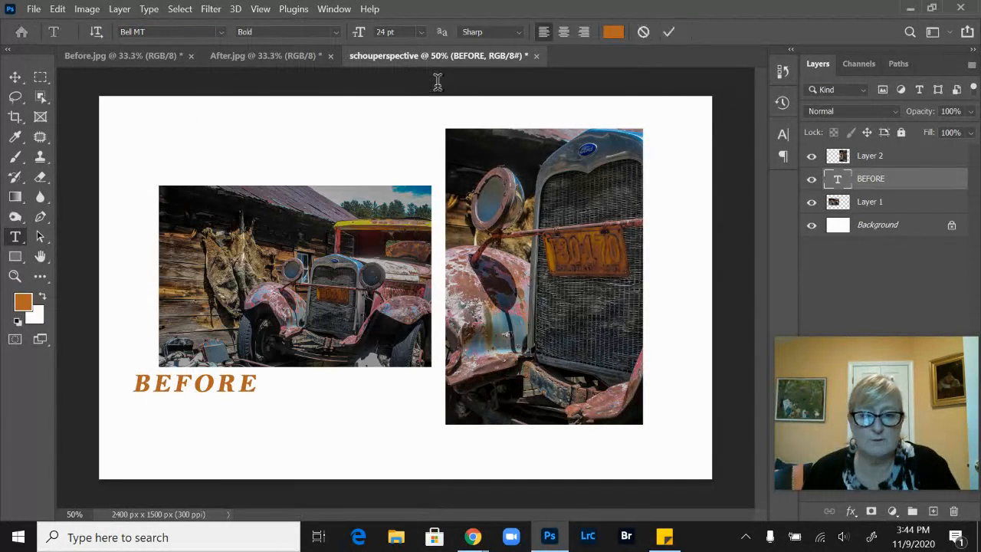
pyautogui.click(438, 80)
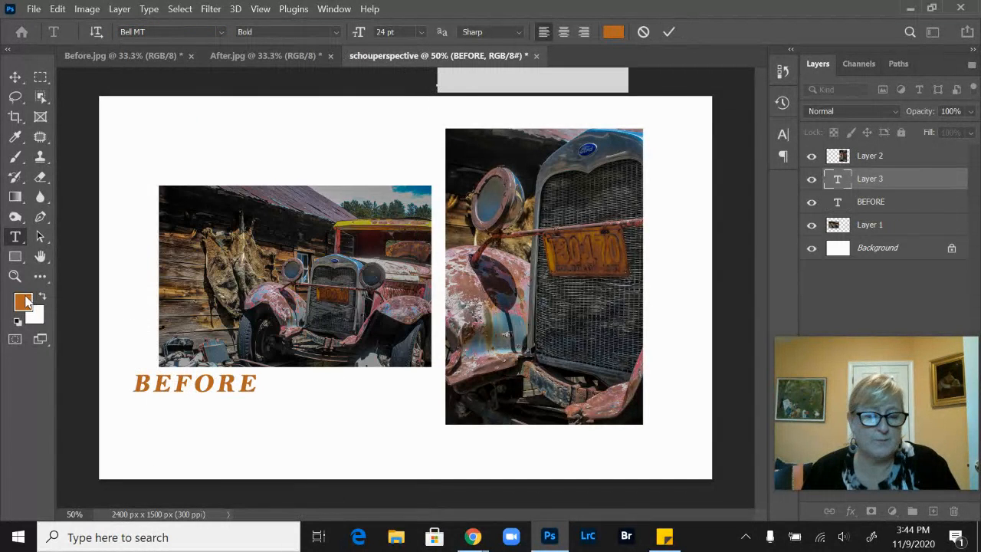
pyautogui.click(890, 182)
pyautogui.moveTo(965, 543); pyautogui.dragTo(957, 513)
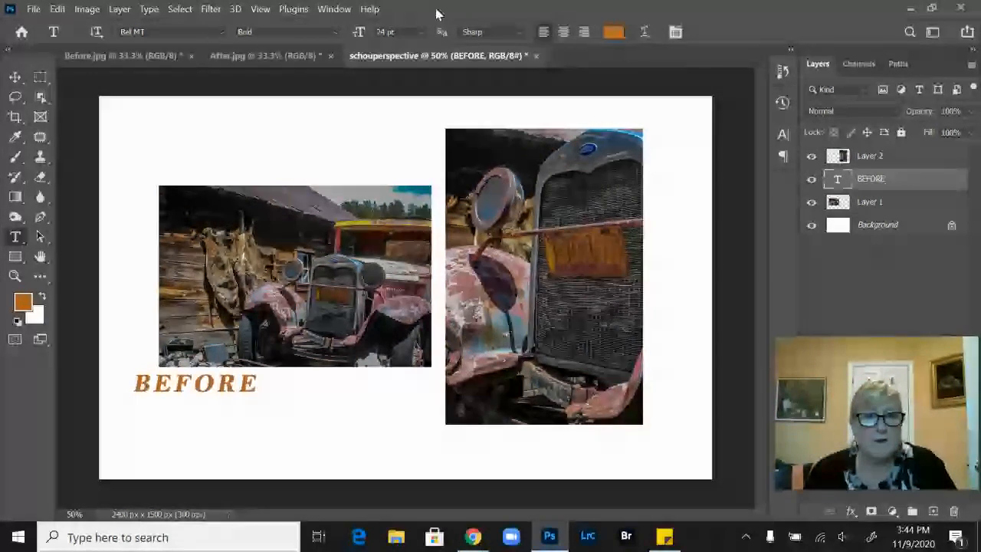
# Show the Character settings and preview Berlin Sans FB and Berlin Sans FB Demi on the BEFORE text
pyautogui.click(334, 8)
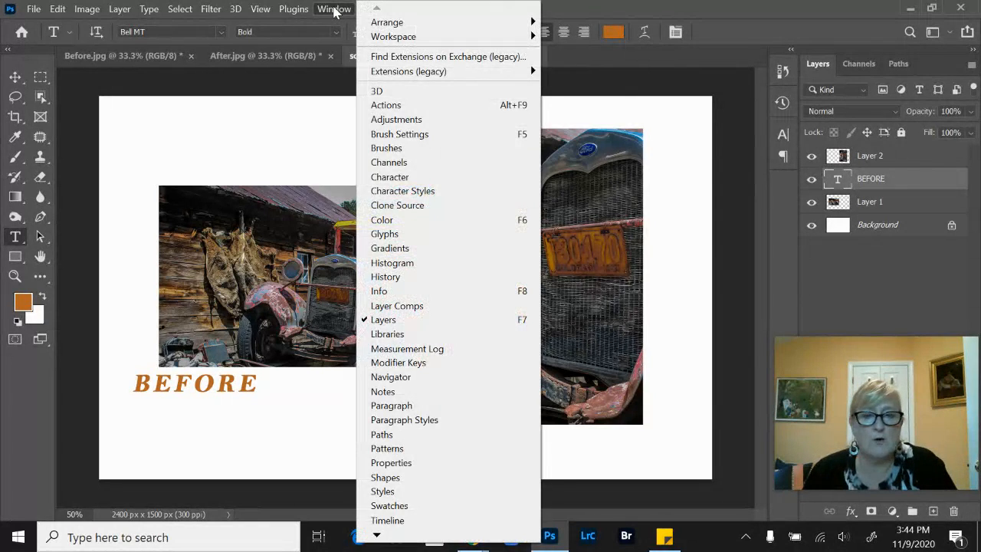
pyautogui.click(398, 177)
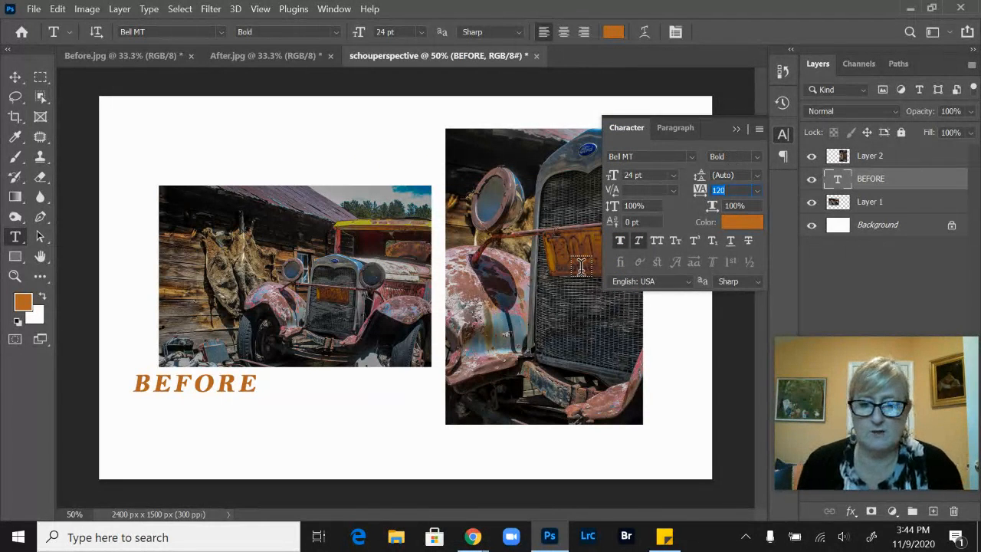
pyautogui.click(621, 156)
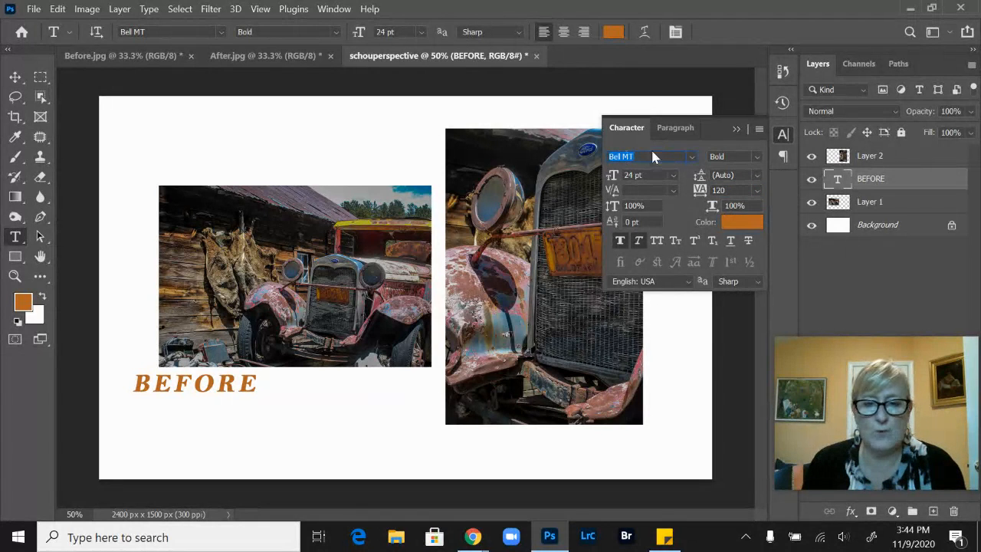
pyautogui.press('Down')
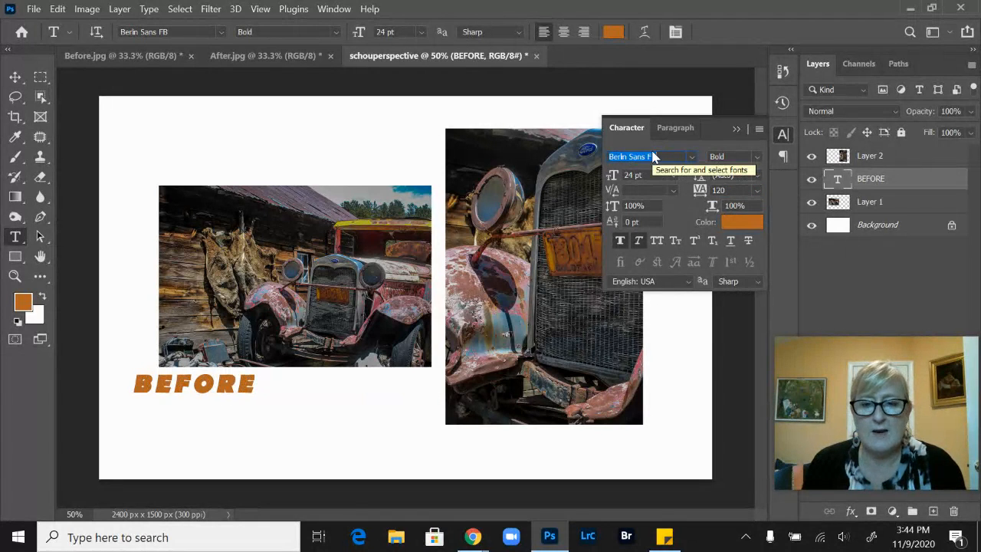
pyautogui.press('Down')
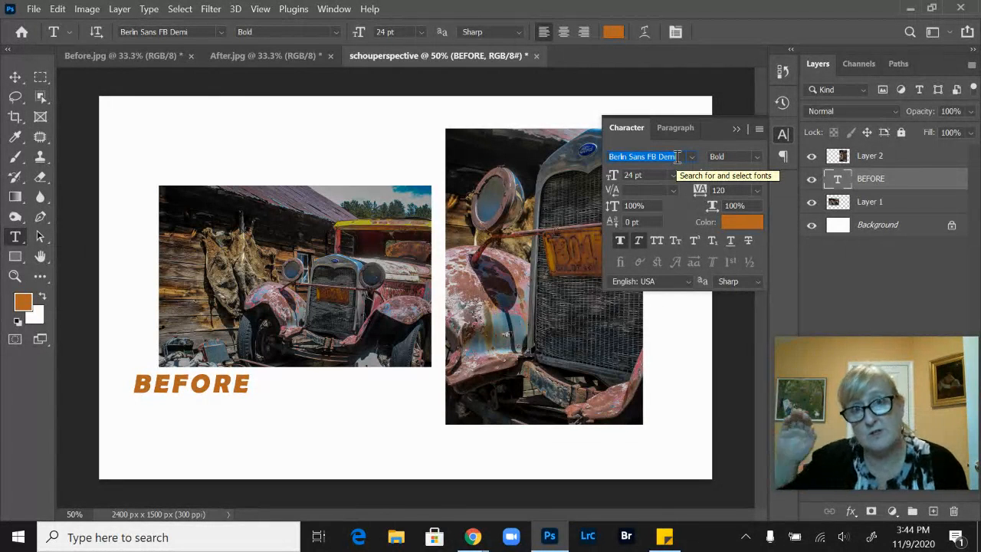
# Browse the available fonts and set the BEFORE text to Algerian
pyautogui.click(691, 157)
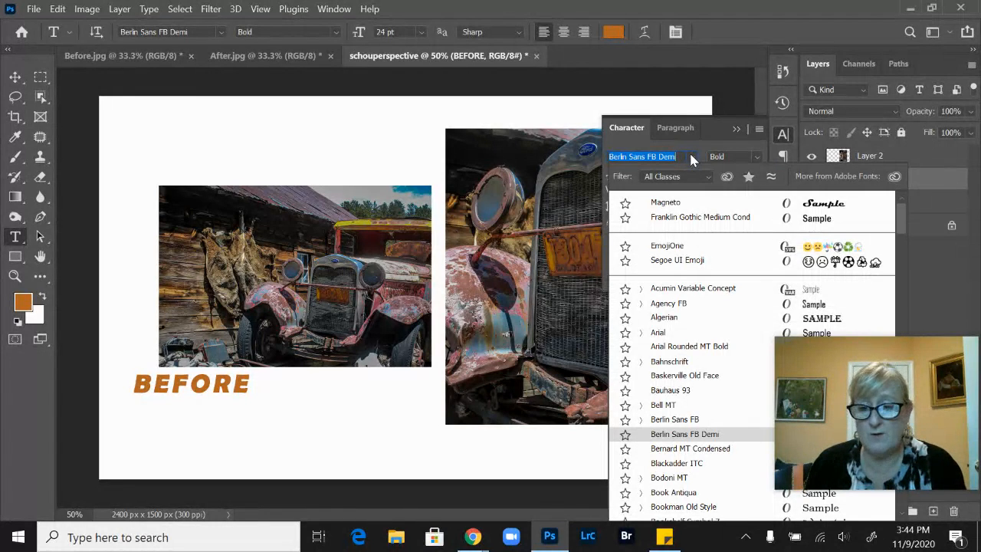
pyautogui.click(680, 156)
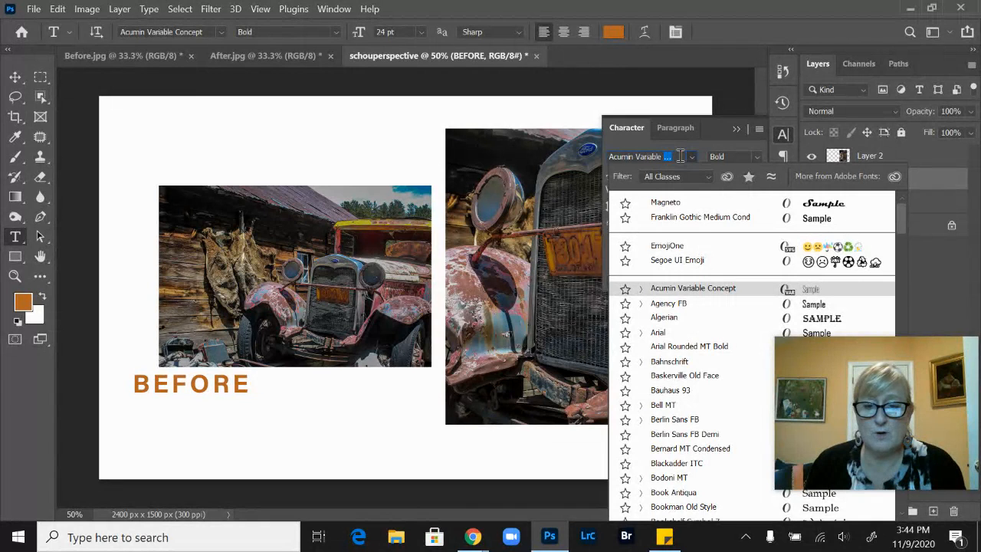
pyautogui.scroll(-1, 680, 324)
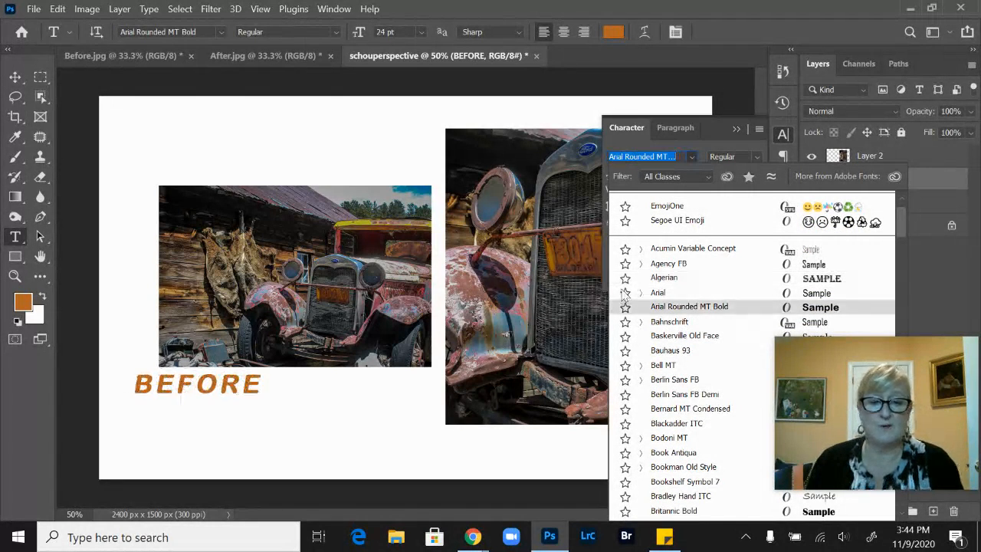
pyautogui.press('Down')
pyautogui.press('Down')
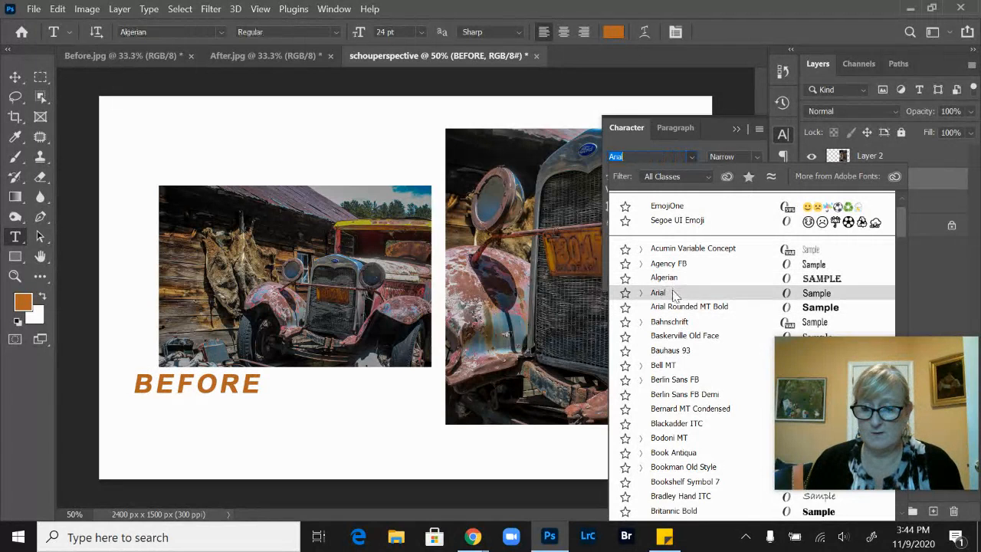
pyautogui.press('Down')
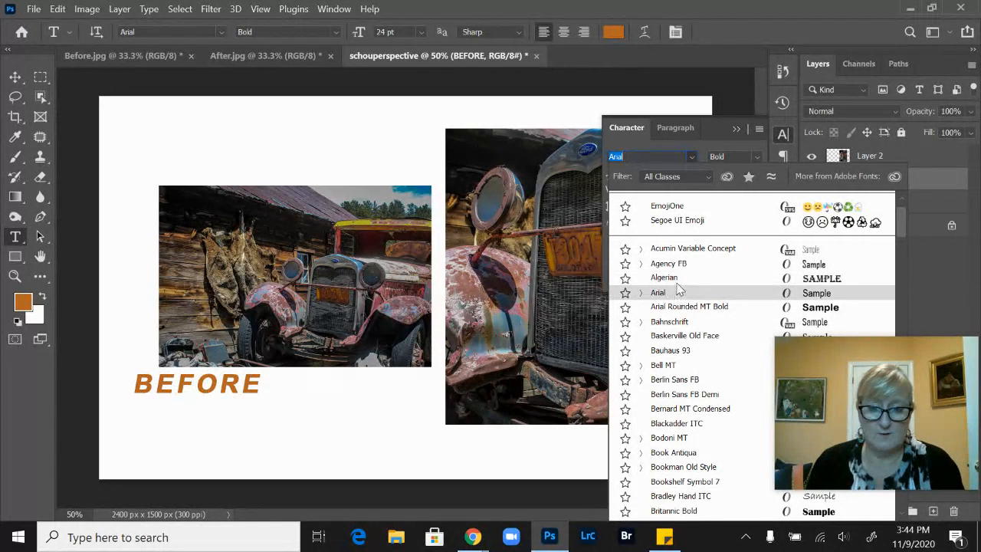
pyautogui.click(679, 278)
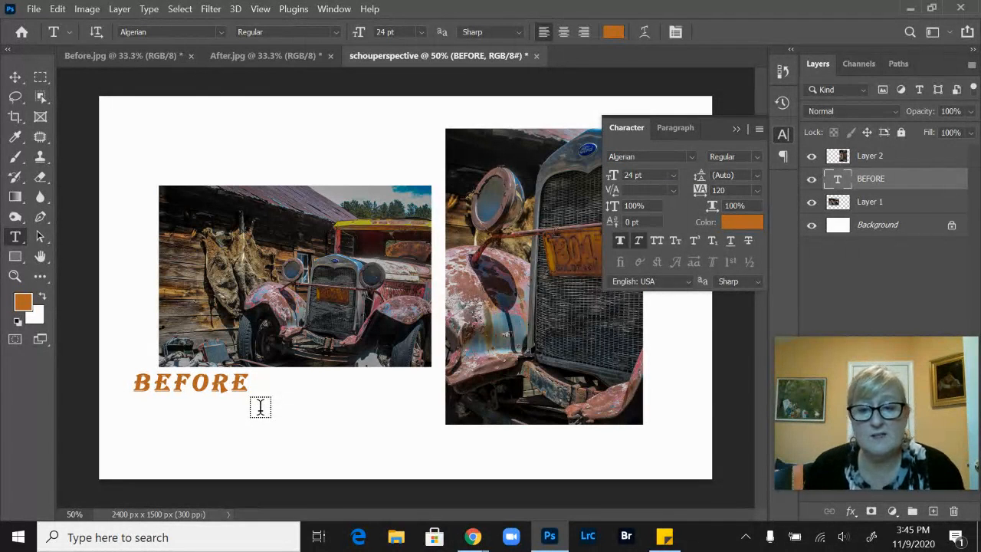
# Recolour the BEFORE text to dusty red #9f475c, sampled from the old truck in the photo
pyautogui.click(742, 222)
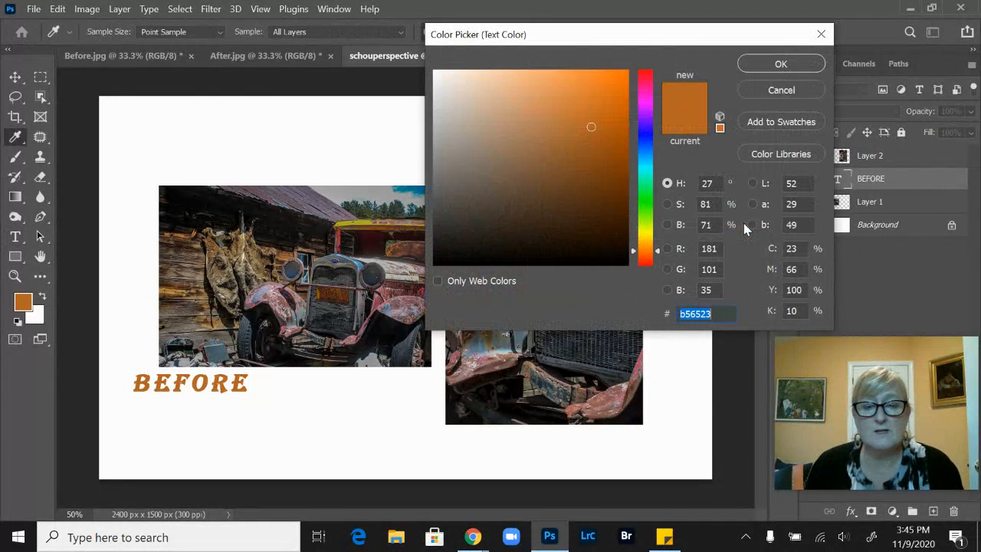
pyautogui.click(452, 208)
pyautogui.click(497, 123)
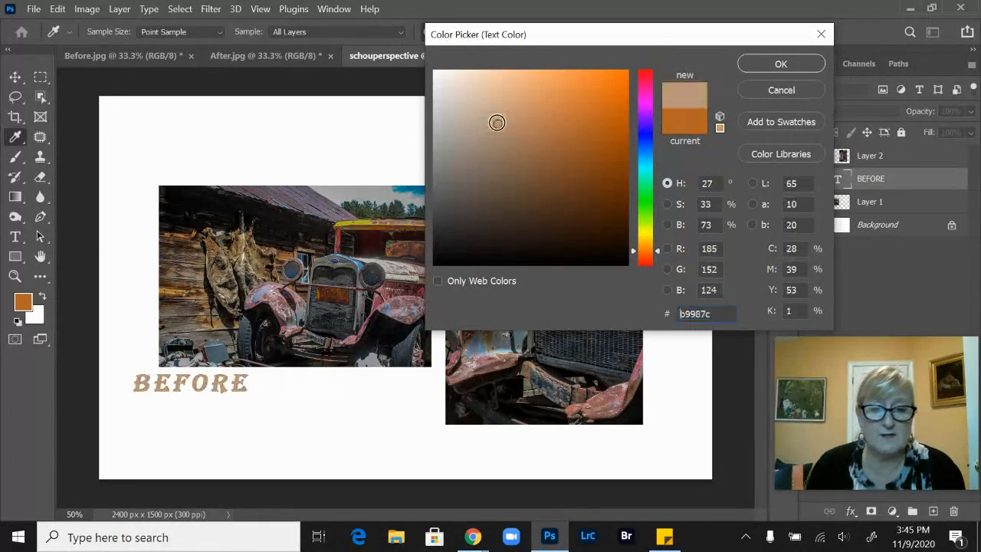
pyautogui.moveTo(641, 106); pyautogui.dragTo(646, 98)
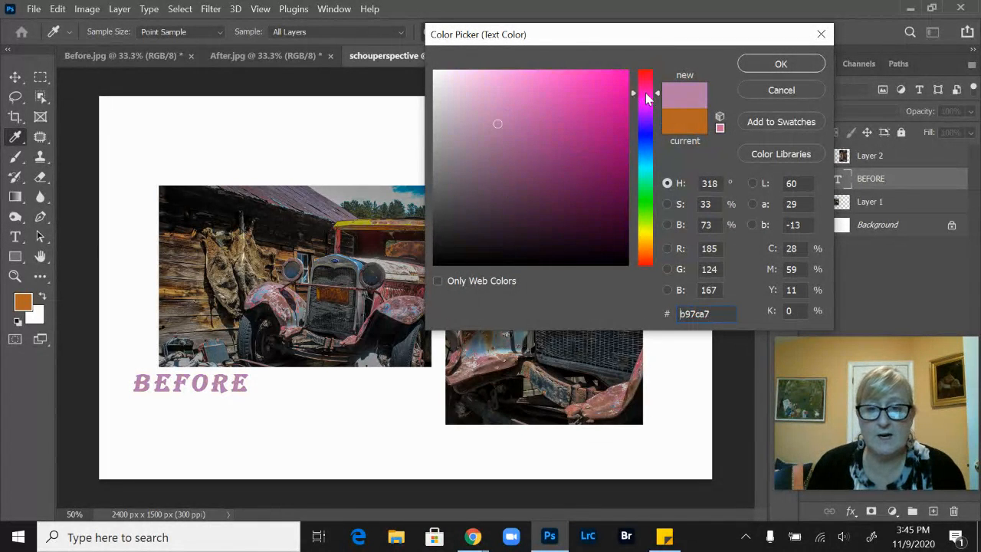
pyautogui.click(646, 79)
pyautogui.click(590, 122)
pyautogui.click(580, 185)
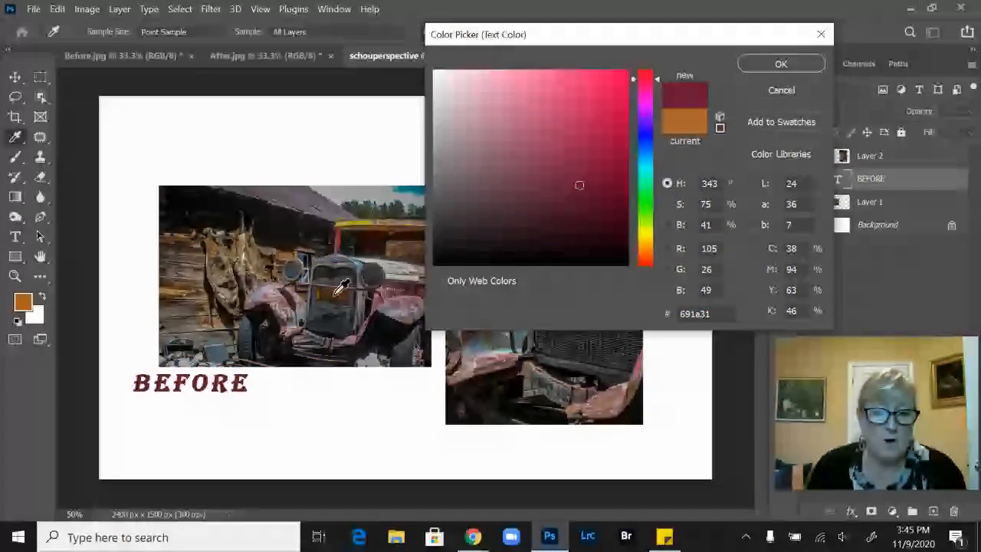
pyautogui.click(338, 292)
pyautogui.click(346, 259)
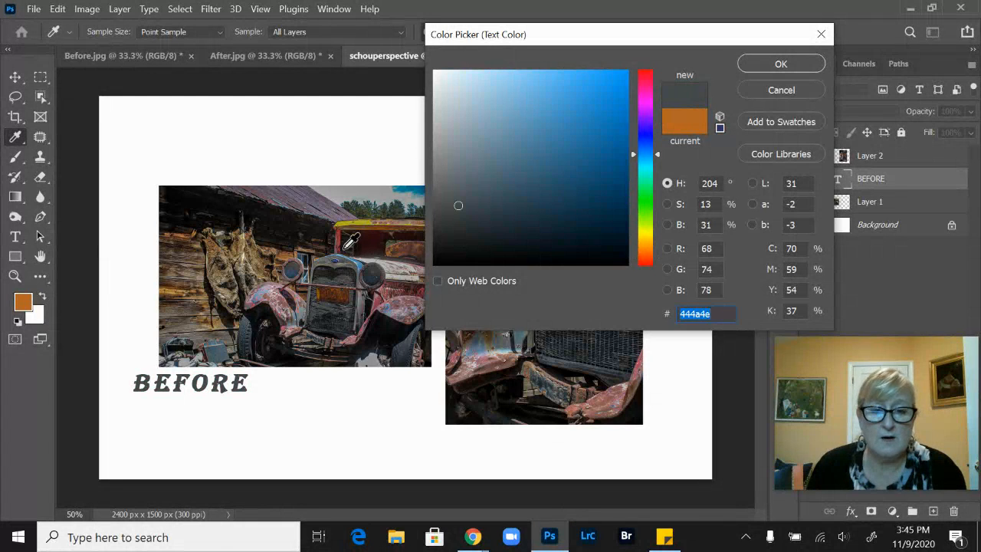
pyautogui.click(344, 234)
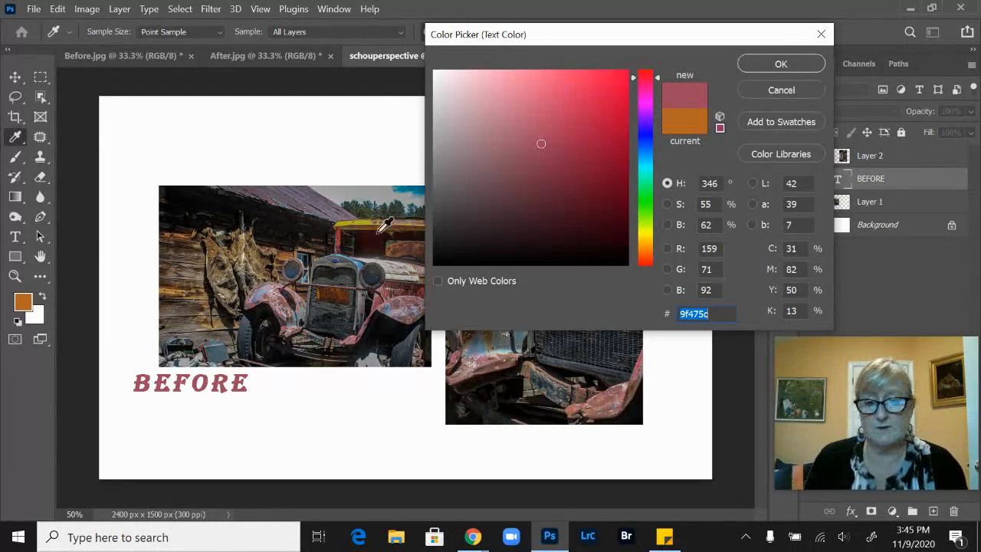
pyautogui.click(781, 63)
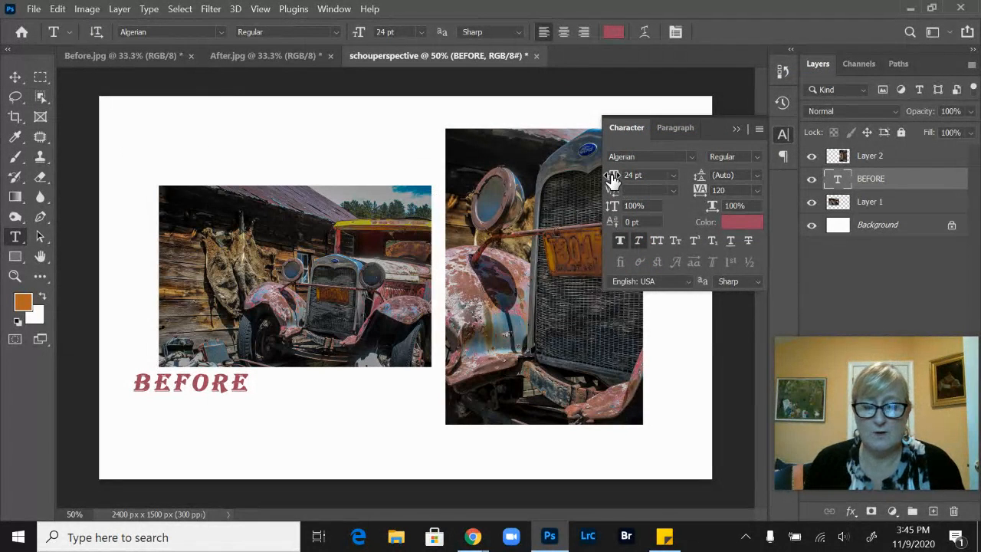
# Enlarge the BEFORE text to 37 pt and tighten its tracking to 40
pyautogui.moveTo(614, 176)
pyautogui.mouseDown()
pyautogui.moveTo(629, 175)
pyautogui.moveTo(626, 184)
pyautogui.mouseUp()
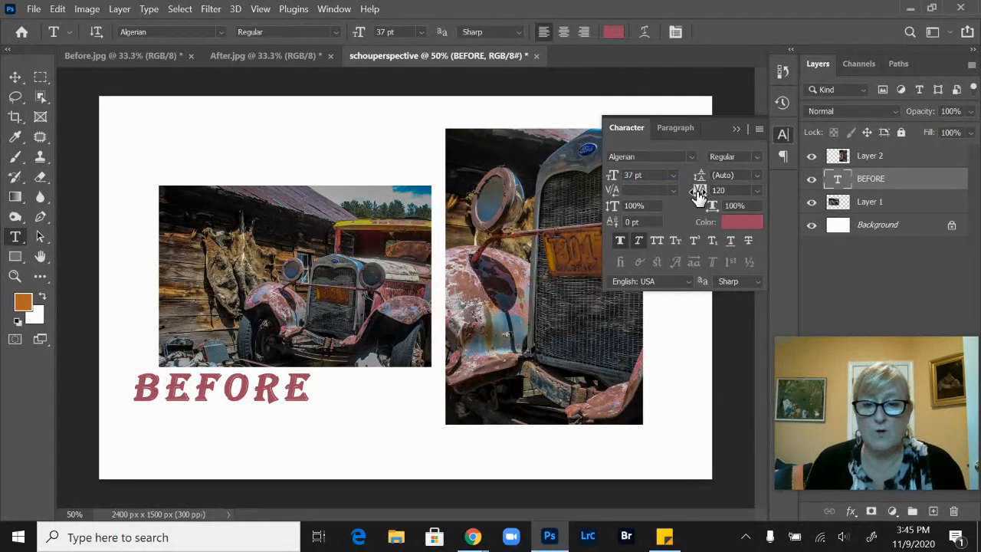
pyautogui.moveTo(697, 191); pyautogui.dragTo(700, 190)
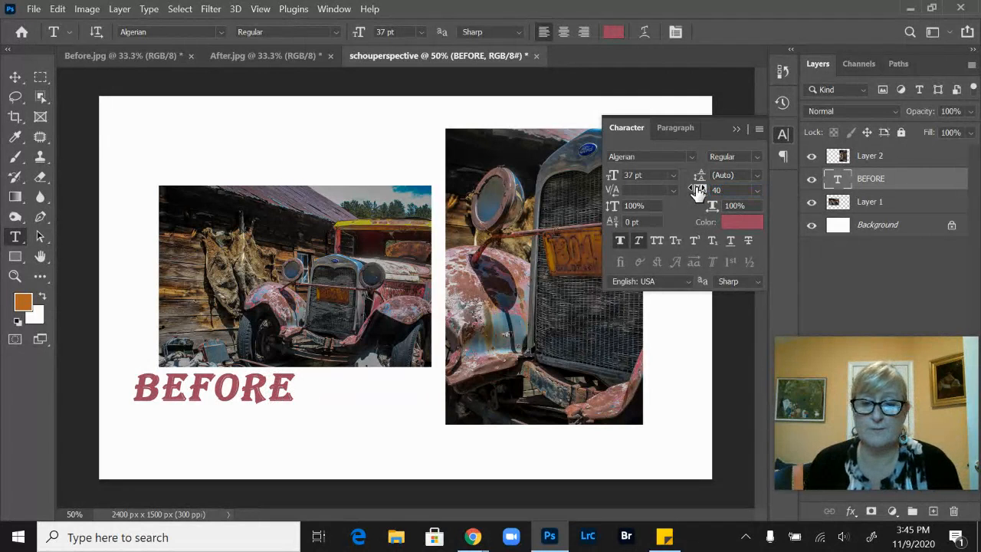
# Turn off faux bold and faux italic for the BEFORE text and apply all caps
pyautogui.click(624, 240)
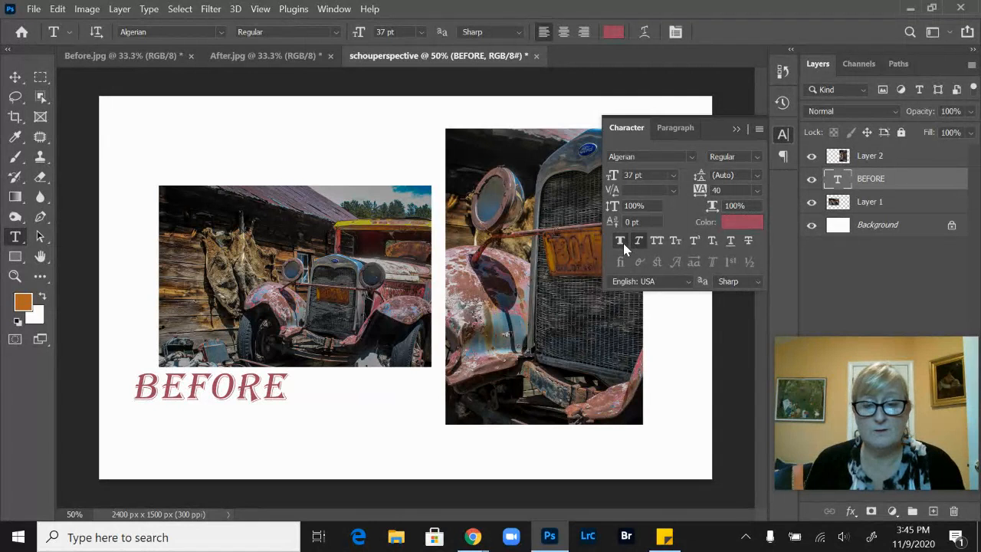
pyautogui.click(623, 243)
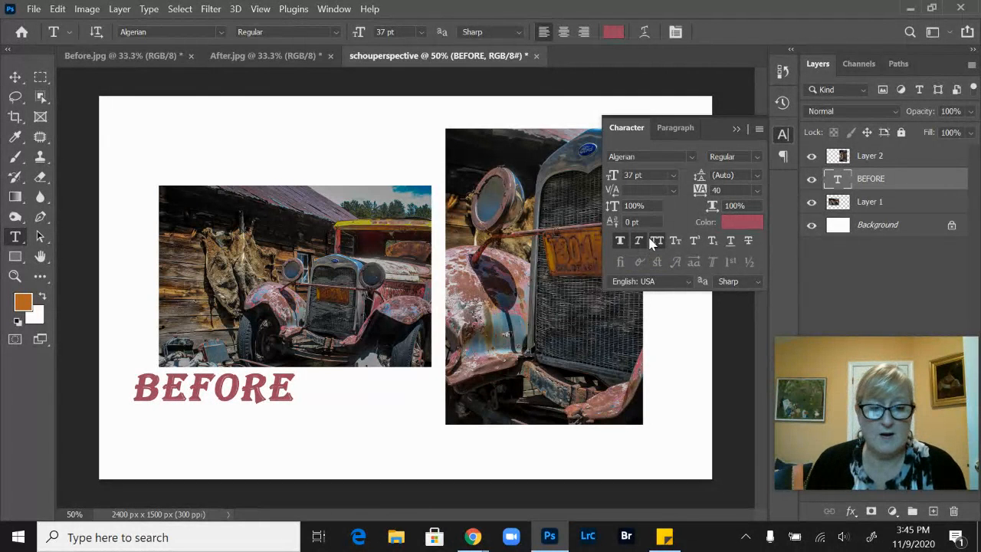
pyautogui.click(641, 240)
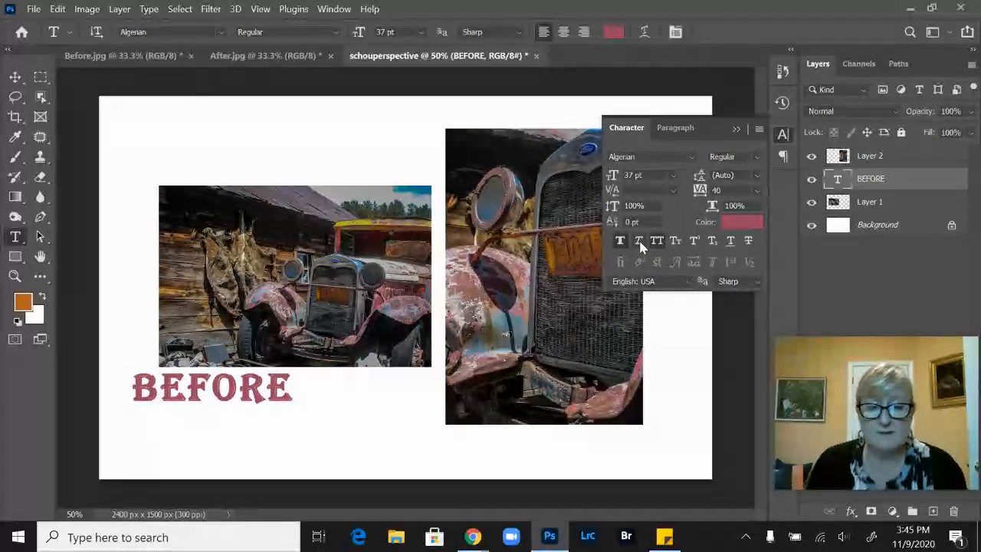
pyautogui.click(640, 241)
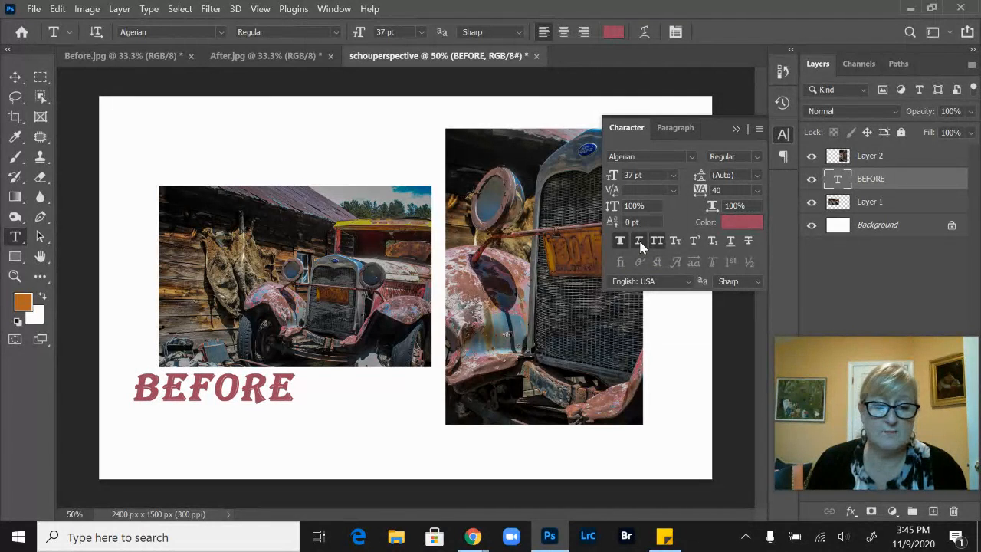
pyautogui.click(640, 241)
pyautogui.click(621, 241)
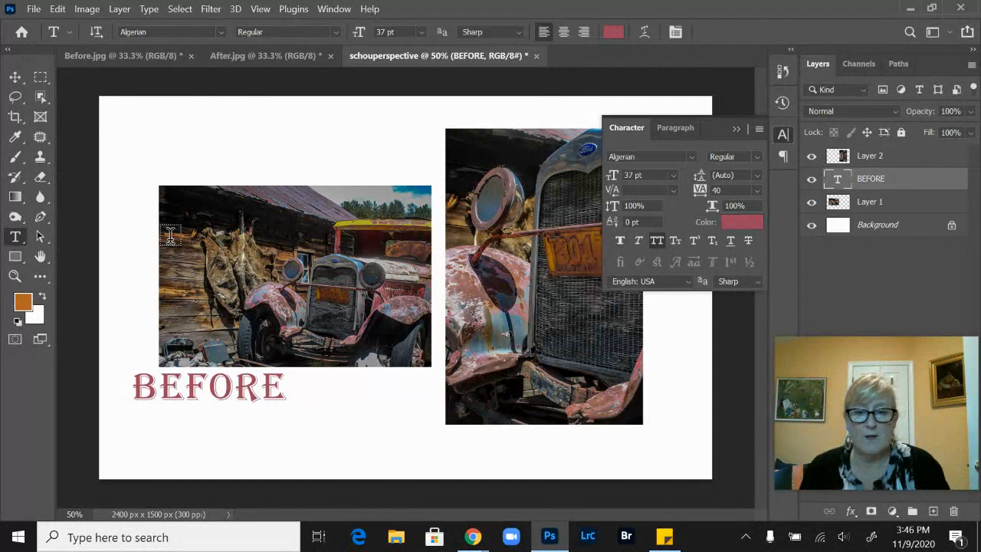
pyautogui.click(15, 77)
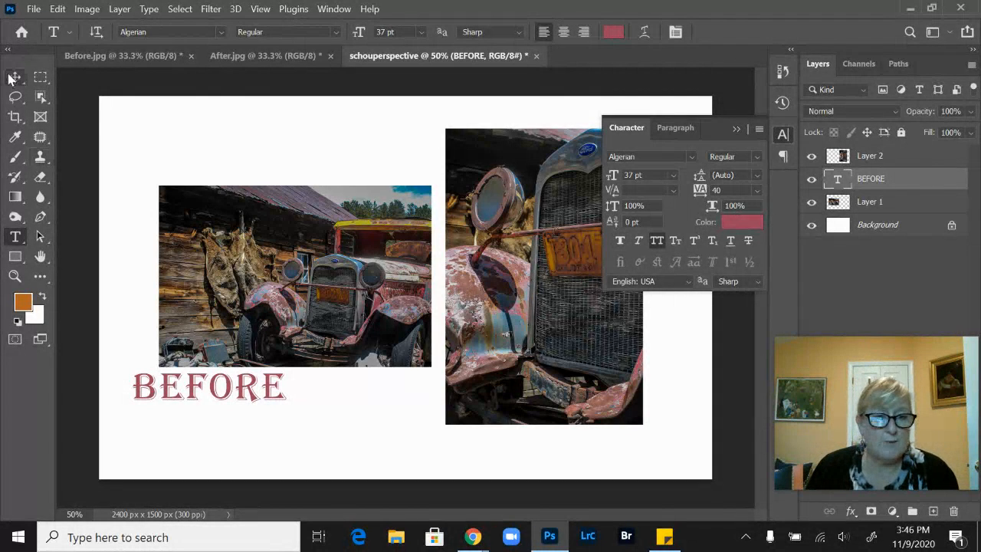
# Centre the BEFORE caption under the wide photo and add an AFTER text box below the tall photo
pyautogui.moveTo(166, 392); pyautogui.dragTo(230, 394)
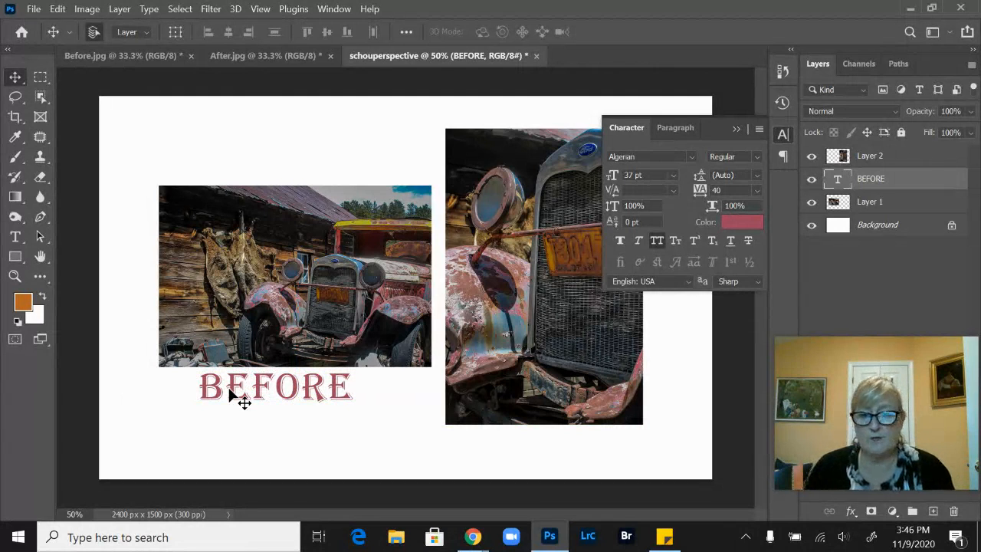
pyautogui.click(15, 237)
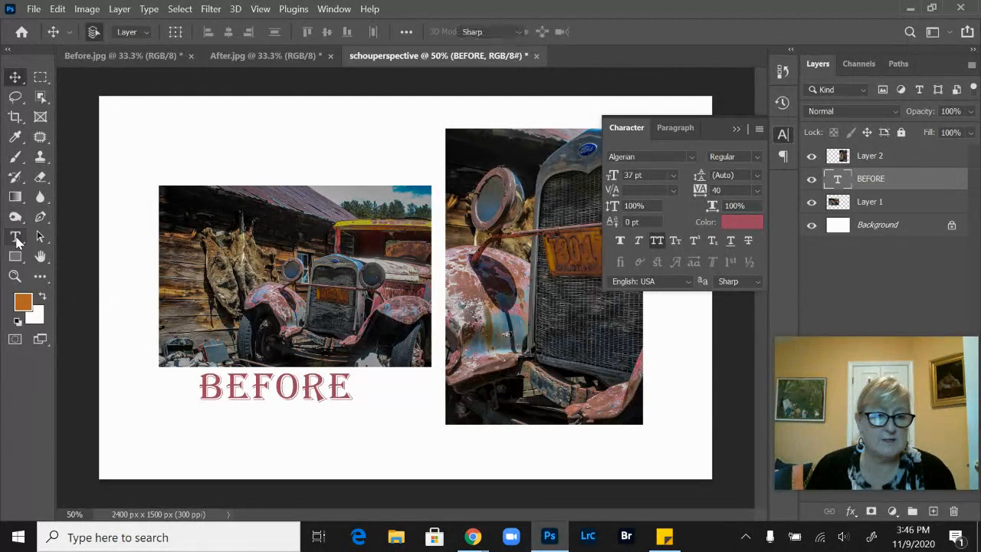
pyautogui.moveTo(454, 437); pyautogui.dragTo(672, 469)
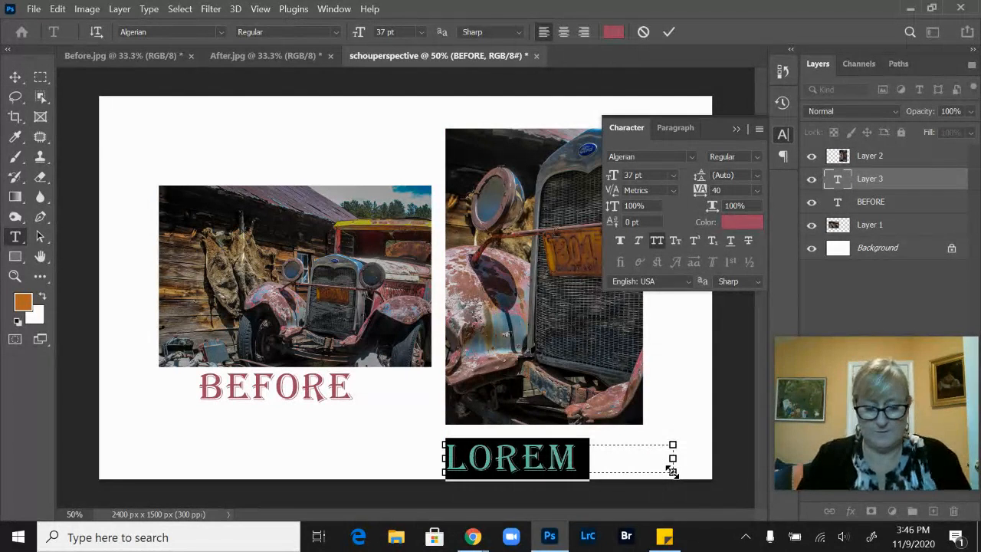
pyautogui.write('AFTER')
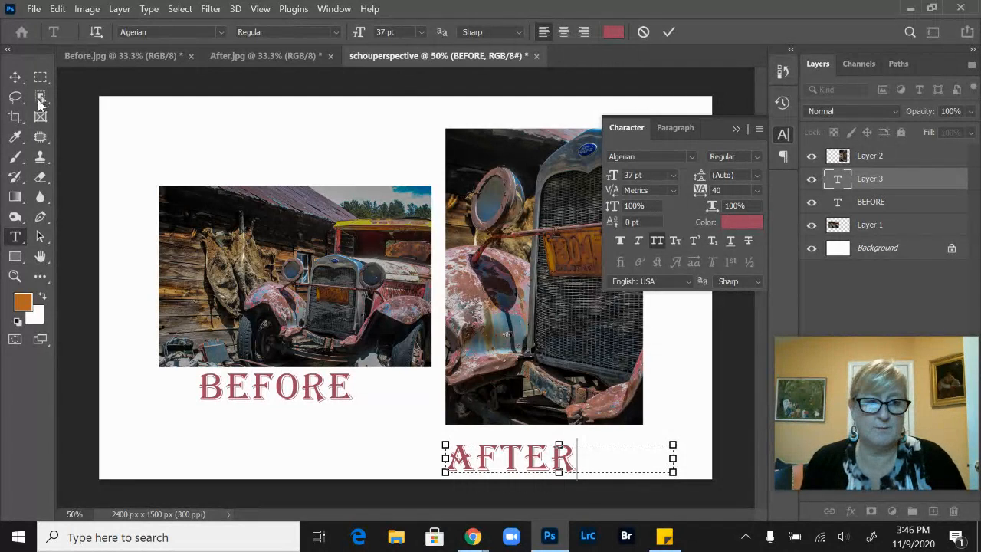
# Centre the AFTER caption beneath the tall photo, nudge it up closer to the image, and collapse the character settings
pyautogui.click(15, 77)
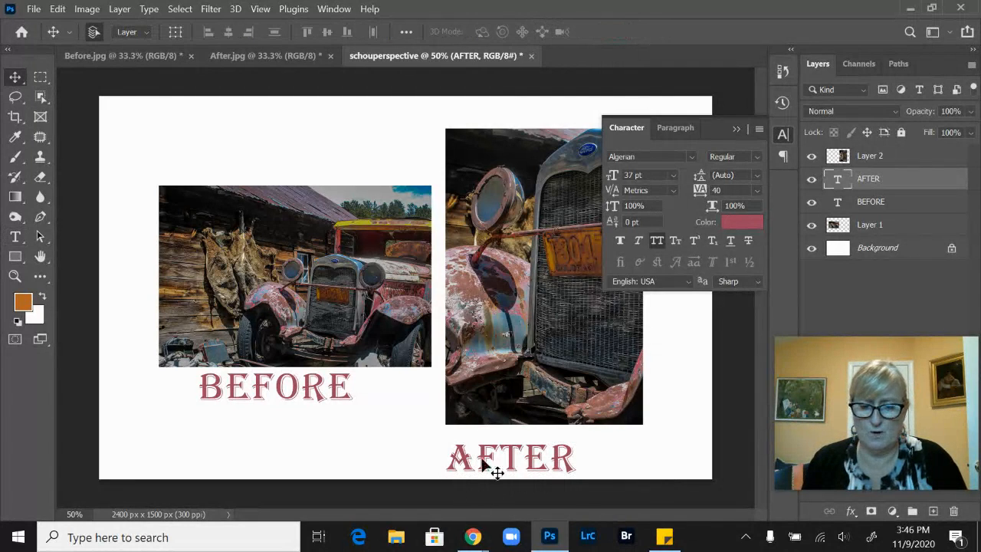
pyautogui.moveTo(515, 456); pyautogui.dragTo(549, 441)
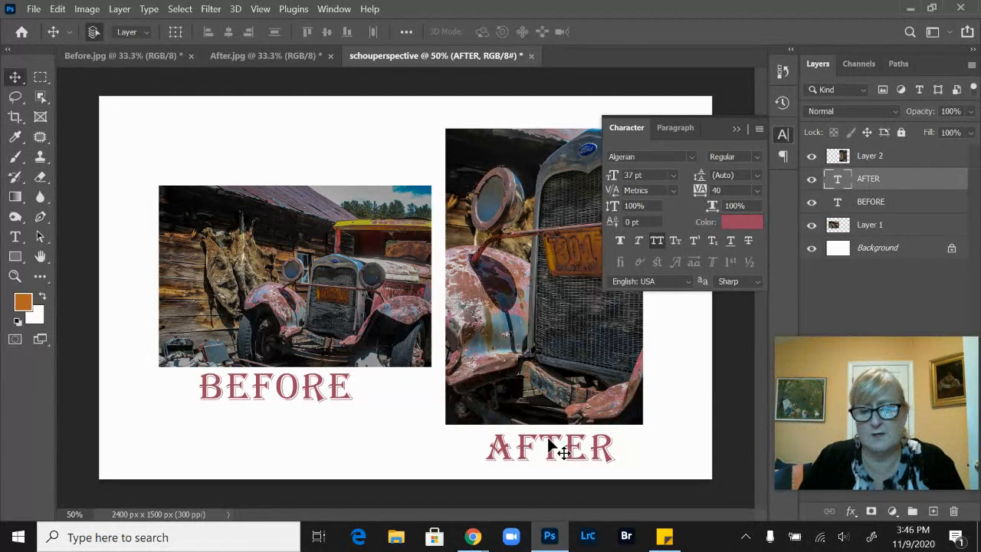
pyautogui.press('Up')
pyautogui.press('Up')
pyautogui.press('Up')
pyautogui.press('Up')
pyautogui.press('Up')
pyautogui.press('Up')
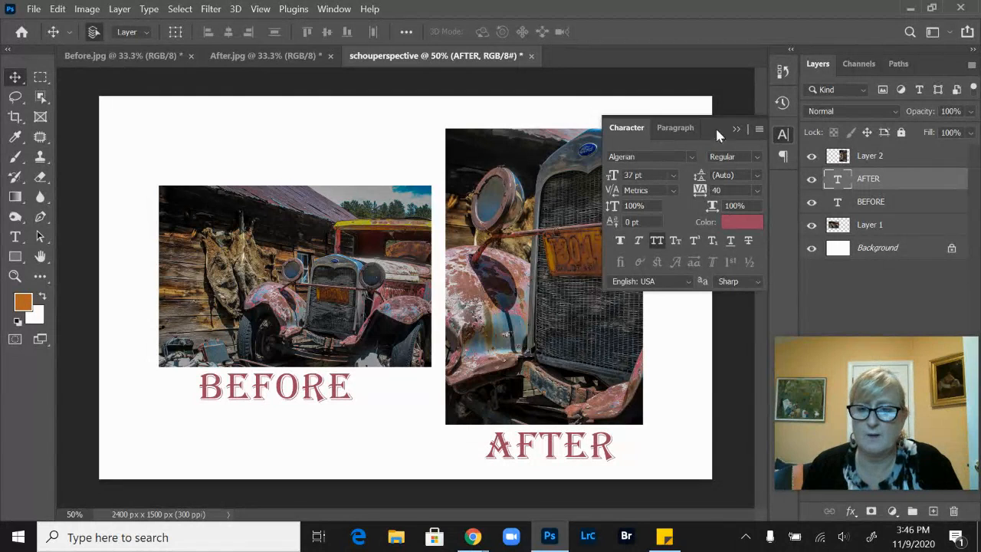
pyautogui.click(736, 129)
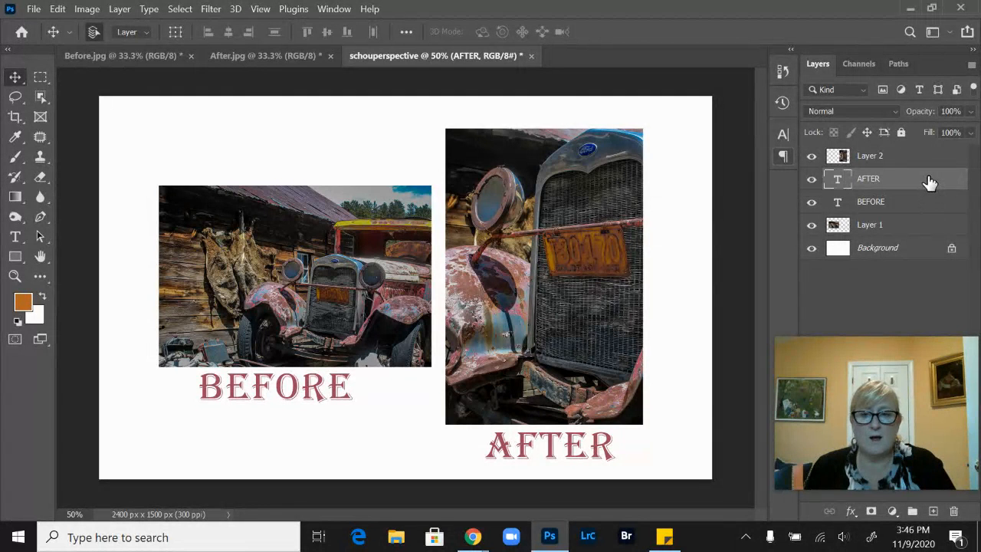
# Turn on a Bevel & Emboss effect for the BEFORE text layer, keeping the layer effects dialog clear of the caption
pyautogui.doubleClick(902, 187)
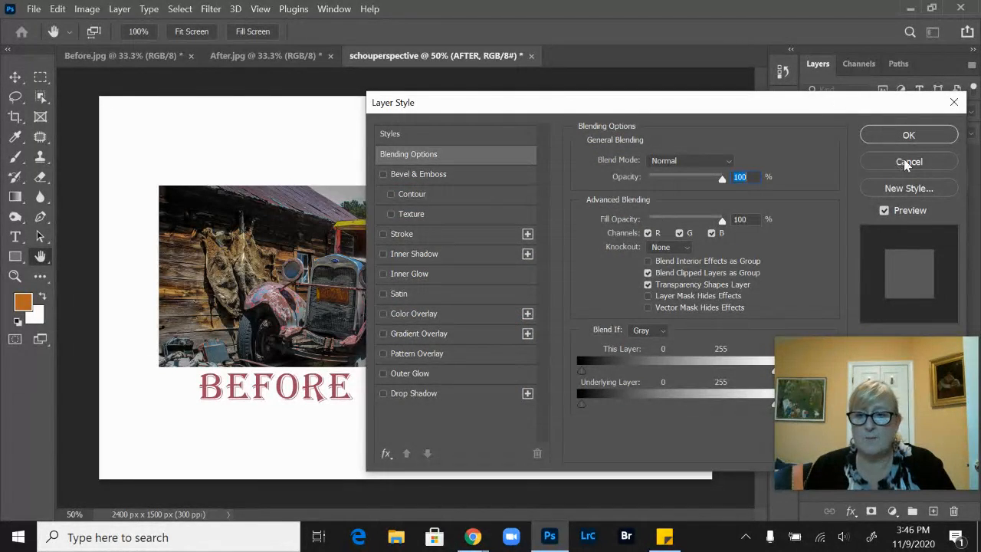
pyautogui.click(905, 162)
pyautogui.click(920, 202)
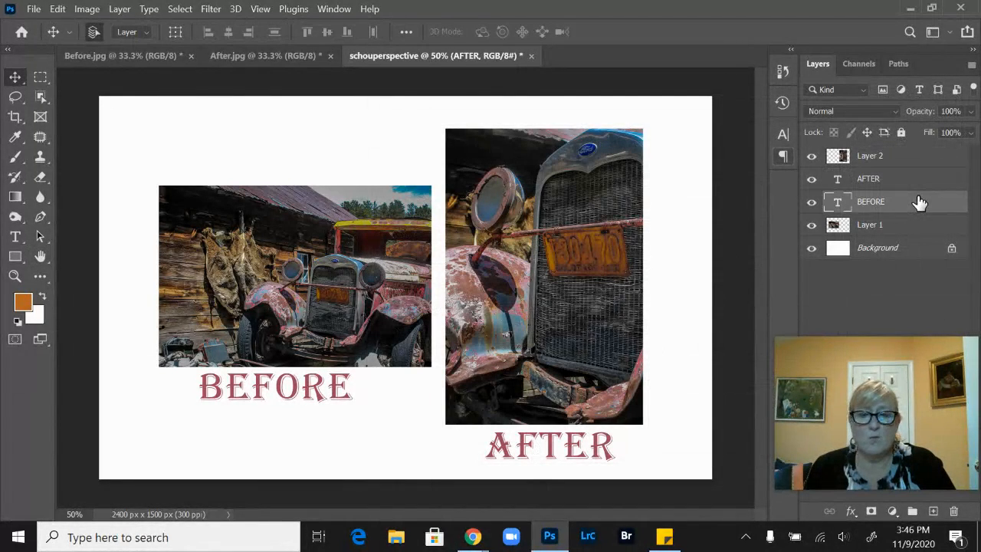
pyautogui.doubleClick(920, 202)
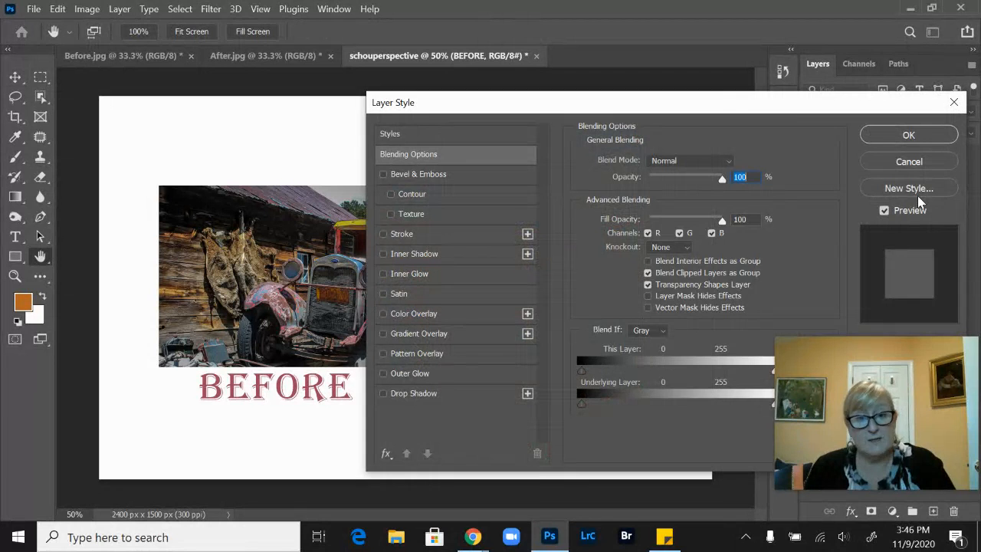
pyautogui.moveTo(780, 105); pyautogui.dragTo(815, 111)
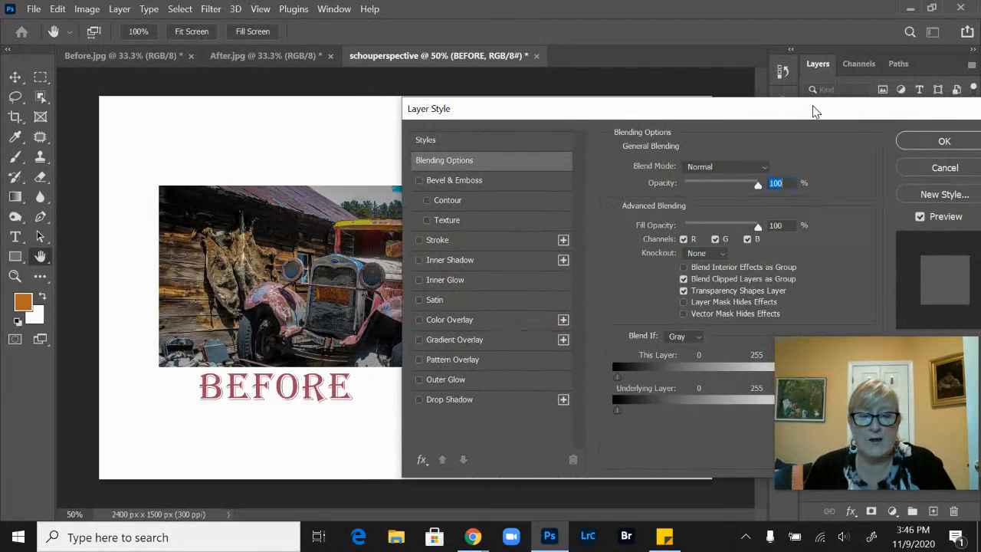
pyautogui.click(534, 180)
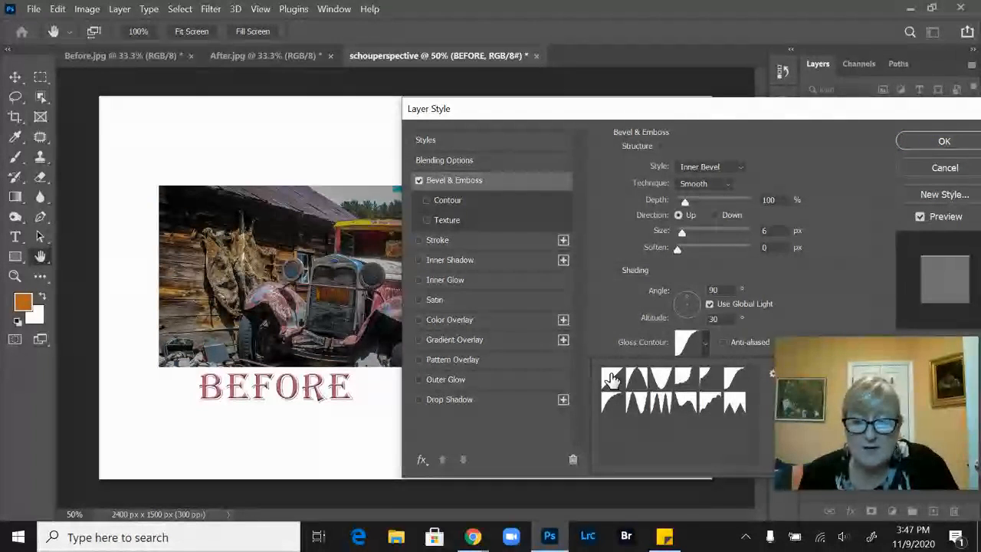
# Try several gloss contours for the BEFORE text's bevel and choose the second preset in the second row
pyautogui.click(643, 386)
pyautogui.click(661, 383)
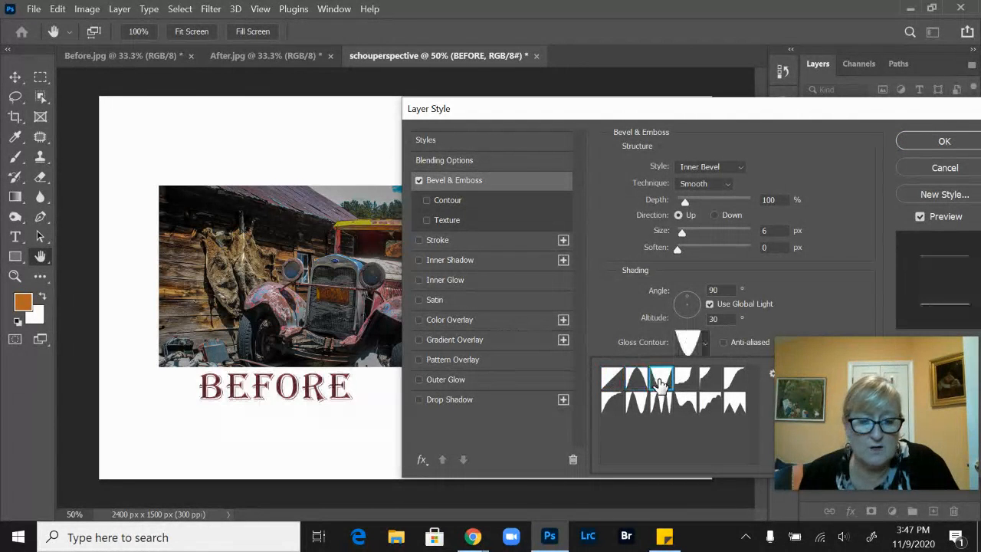
pyautogui.click(685, 383)
pyautogui.click(706, 380)
pyautogui.click(734, 379)
pyautogui.click(614, 407)
pyautogui.click(640, 407)
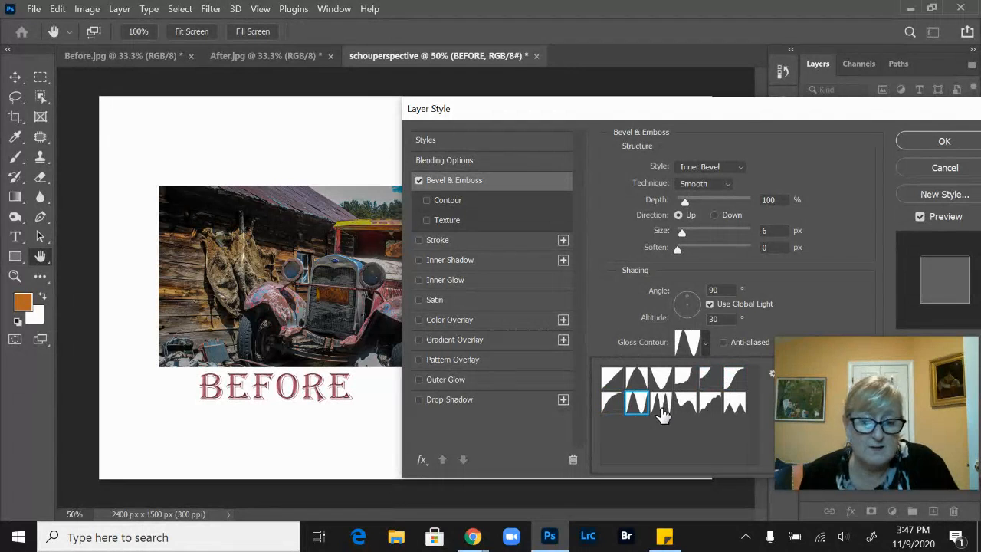
# Set the BEFORE text's bevel depth to 1% and its size to 27 px
pyautogui.click(685, 204)
pyautogui.moveTo(684, 205)
pyautogui.mouseDown()
pyautogui.moveTo(698, 207)
pyautogui.moveTo(666, 208)
pyautogui.mouseUp()
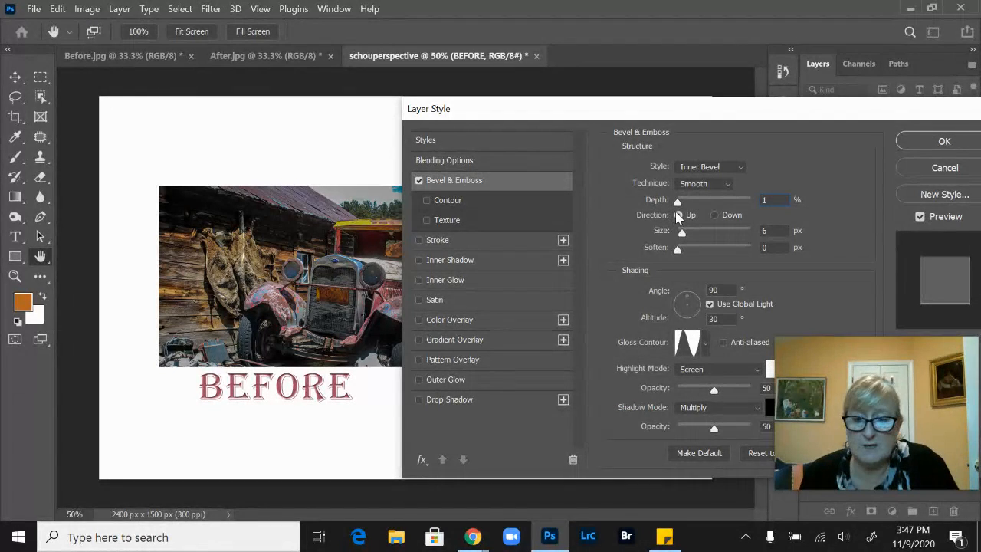
pyautogui.moveTo(679, 204); pyautogui.dragTo(691, 239)
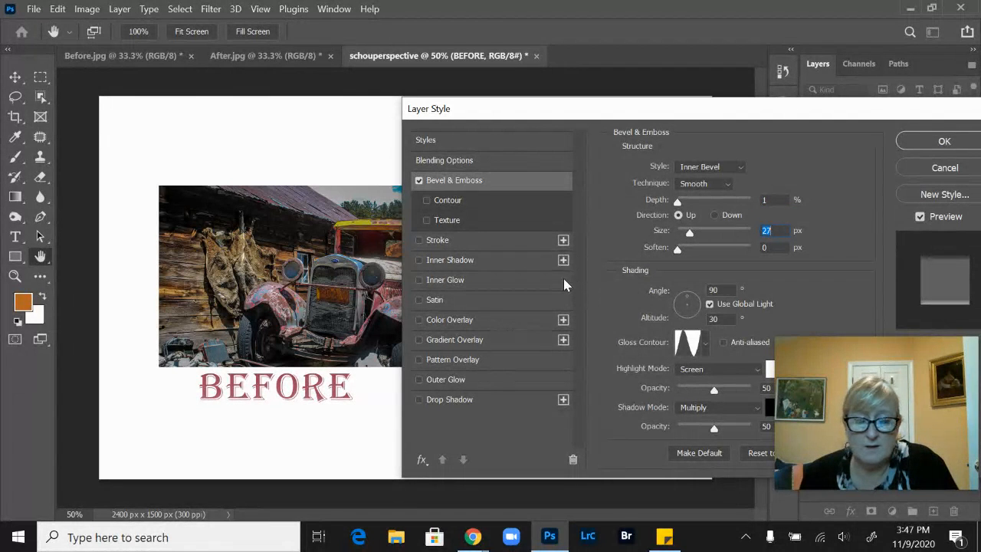
# Add a black inside stroke to the BEFORE text and set its size to 1 px
pyautogui.click(480, 246)
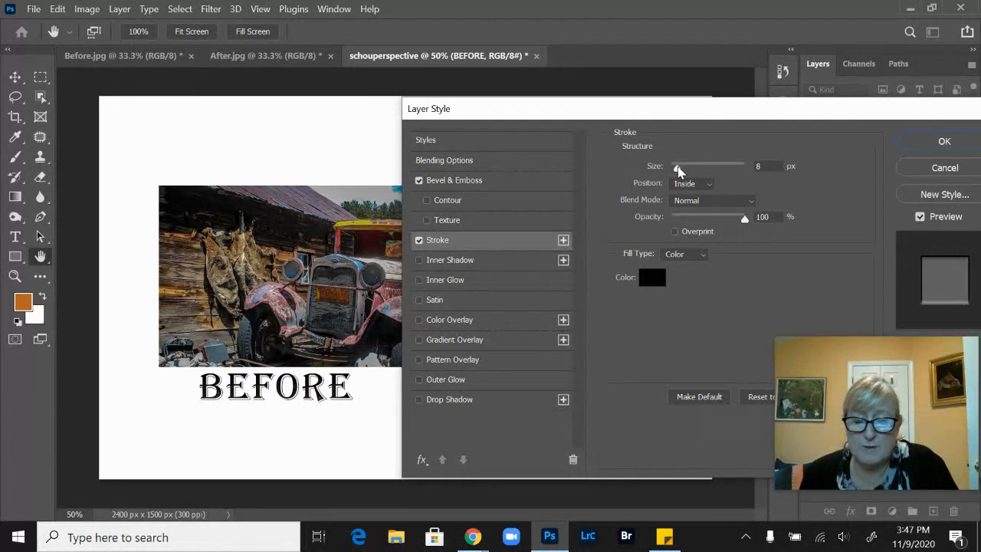
pyautogui.moveTo(678, 167); pyautogui.dragTo(672, 167)
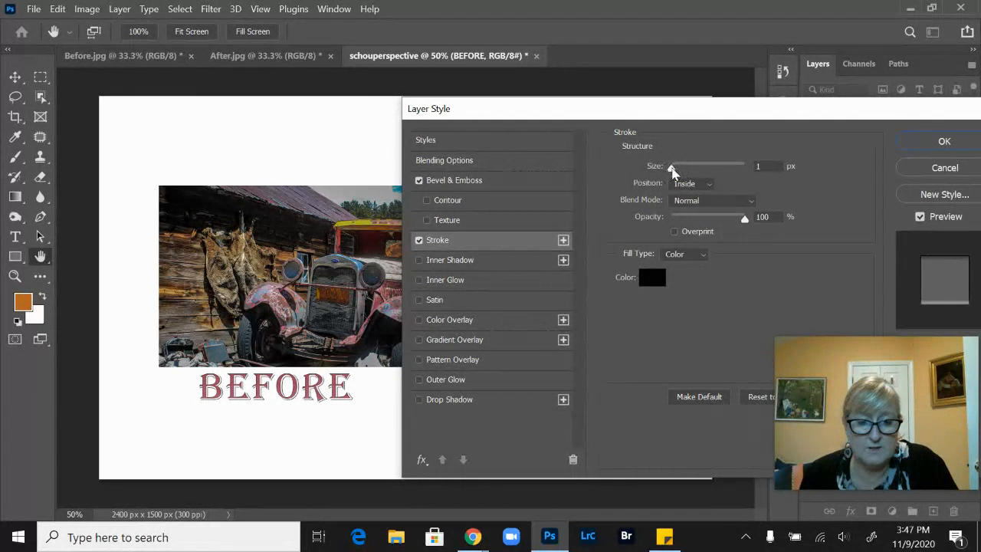
pyautogui.moveTo(671, 167)
pyautogui.mouseDown()
pyautogui.moveTo(680, 168)
pyautogui.moveTo(672, 176)
pyautogui.mouseUp()
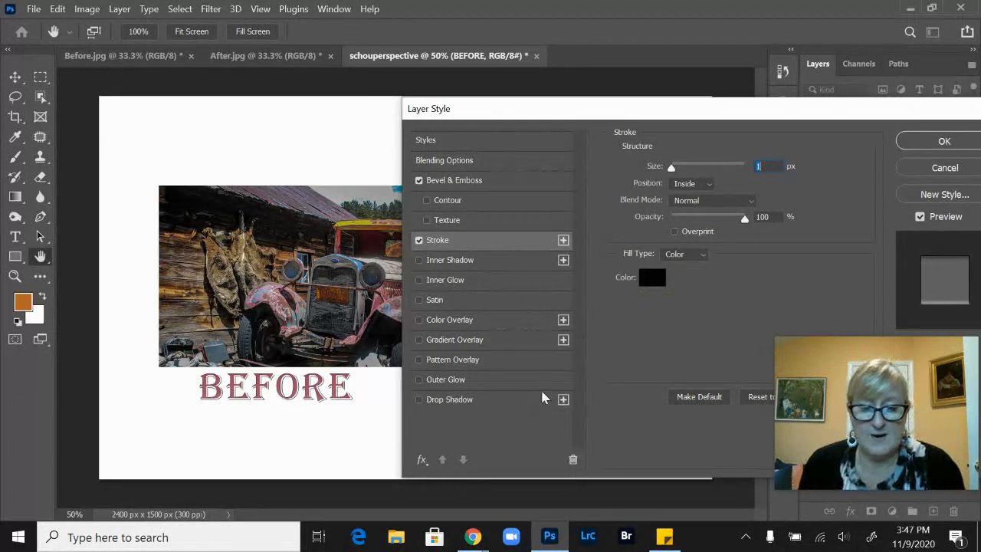
# Add a drop shadow to the BEFORE text with 48% opacity, a 138° angle and 3 px distance, and apply the effects
pyautogui.click(500, 406)
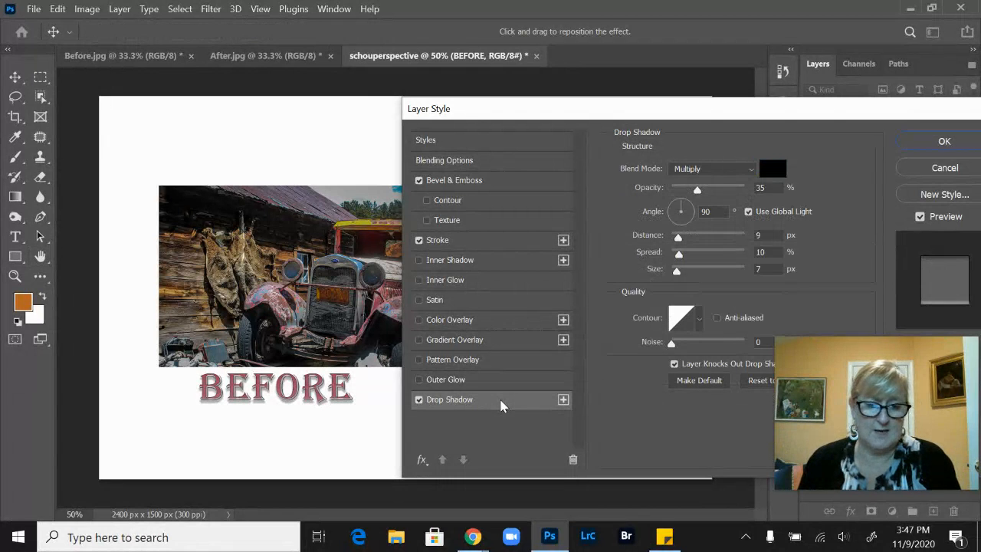
pyautogui.moveTo(294, 390); pyautogui.dragTo(298, 393)
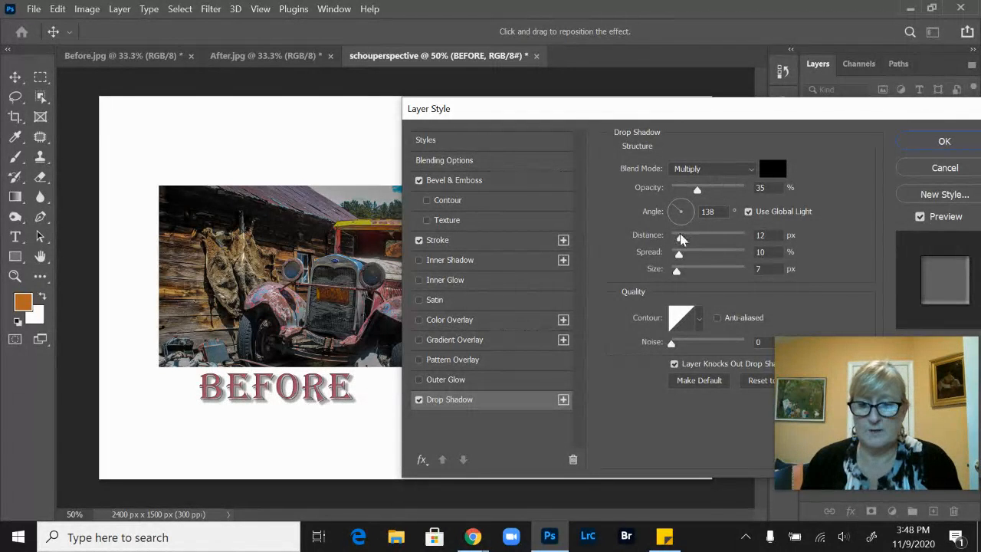
pyautogui.moveTo(700, 194); pyautogui.dragTo(708, 194)
pyautogui.moveTo(680, 241)
pyautogui.mouseDown()
pyautogui.moveTo(689, 241)
pyautogui.moveTo(673, 240)
pyautogui.mouseUp()
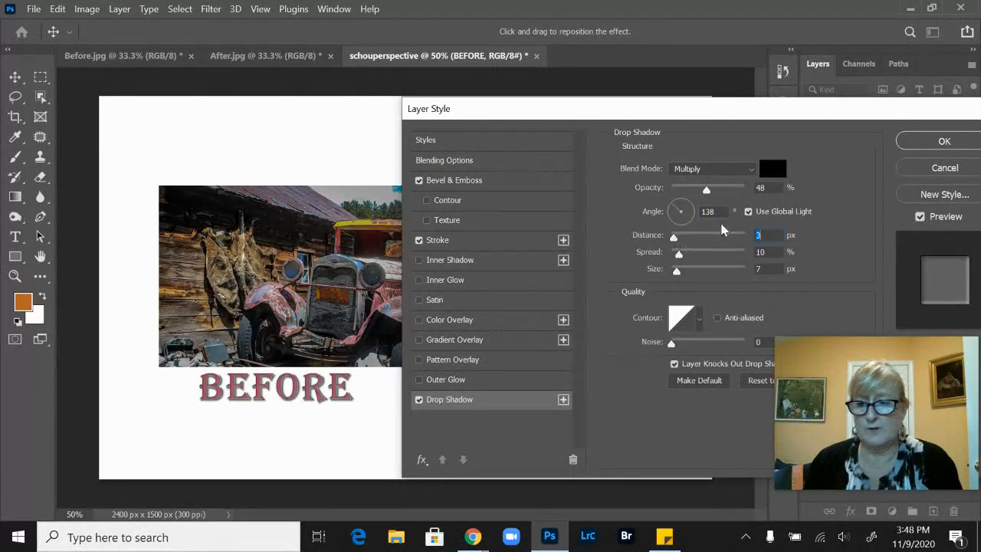
pyautogui.click(918, 139)
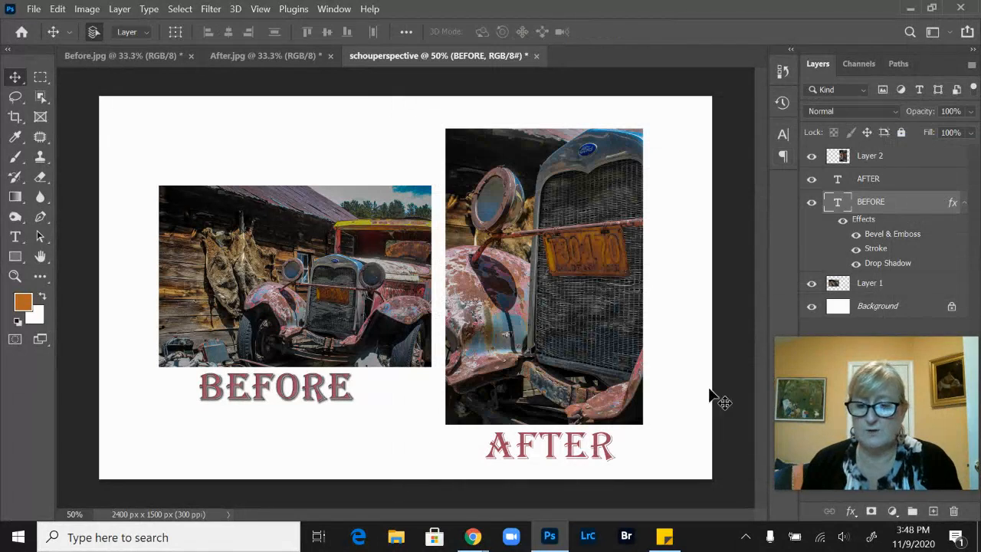
pyautogui.click(931, 187)
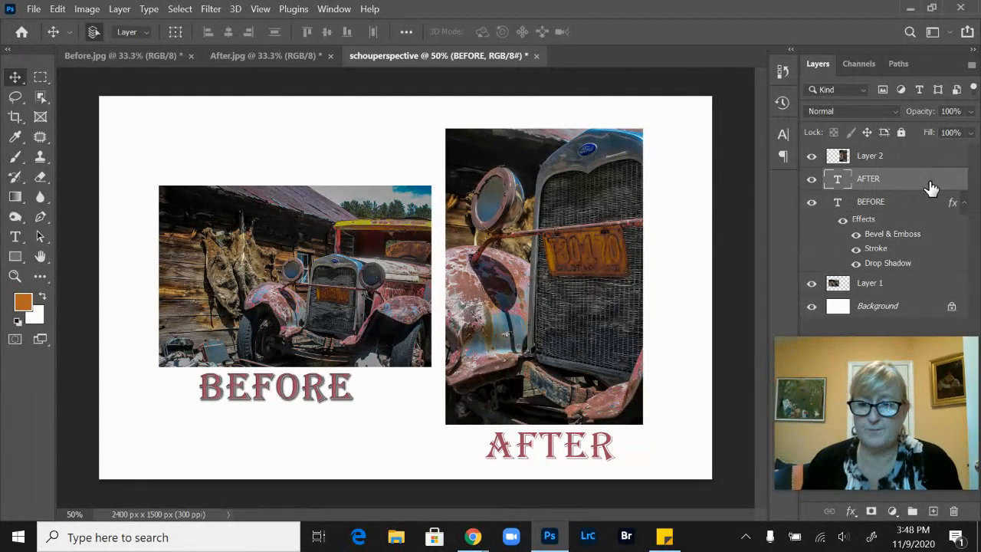
pyautogui.doubleClick(930, 188)
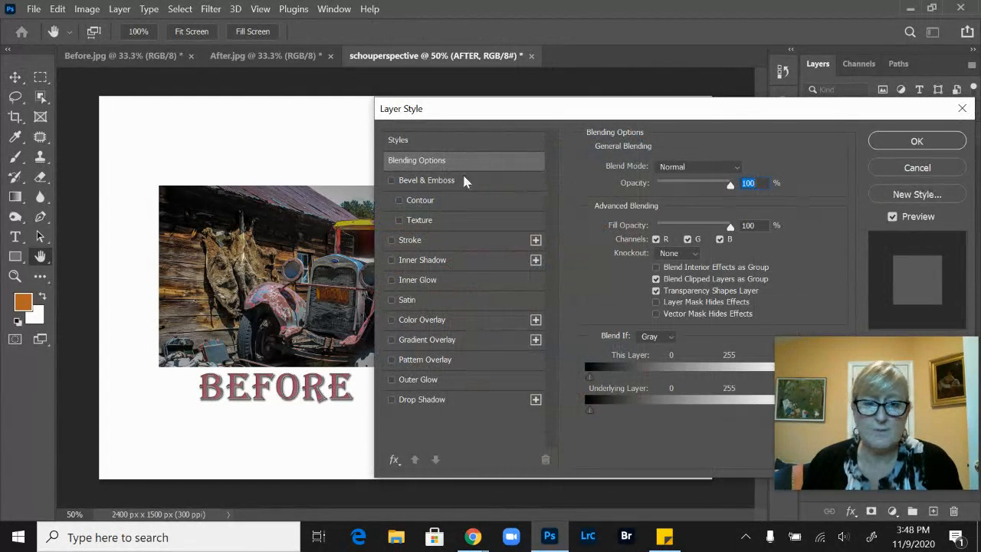
pyautogui.click(392, 180)
pyautogui.click(391, 240)
pyautogui.click(399, 399)
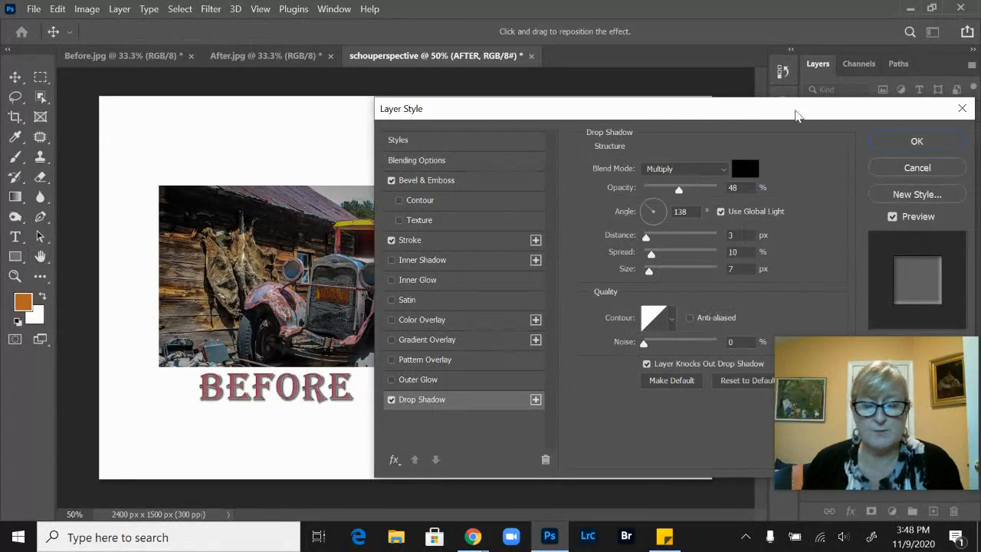
pyautogui.click(925, 166)
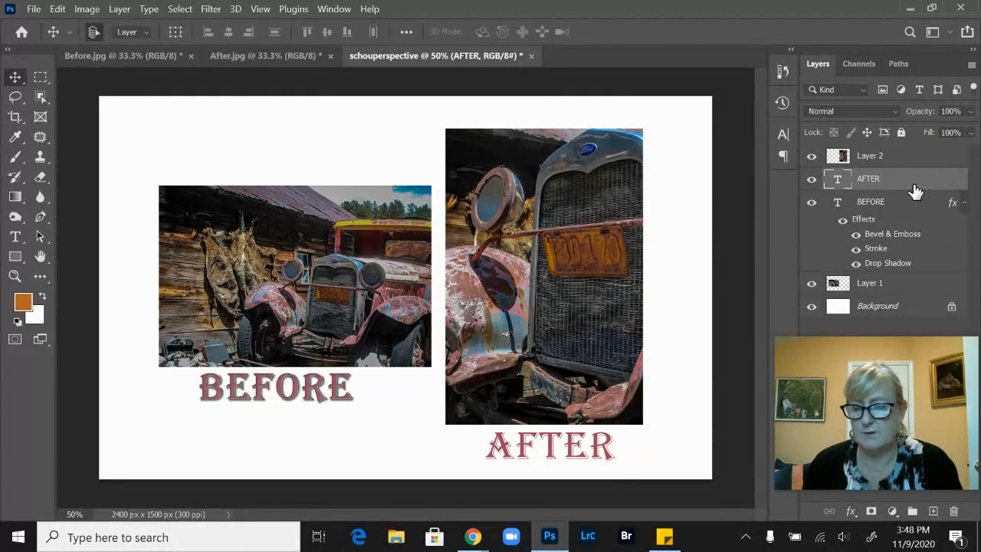
# Apply the same Bevel & Emboss, Stroke and Drop Shadow effects to the AFTER text layer
pyautogui.doubleClick(914, 190)
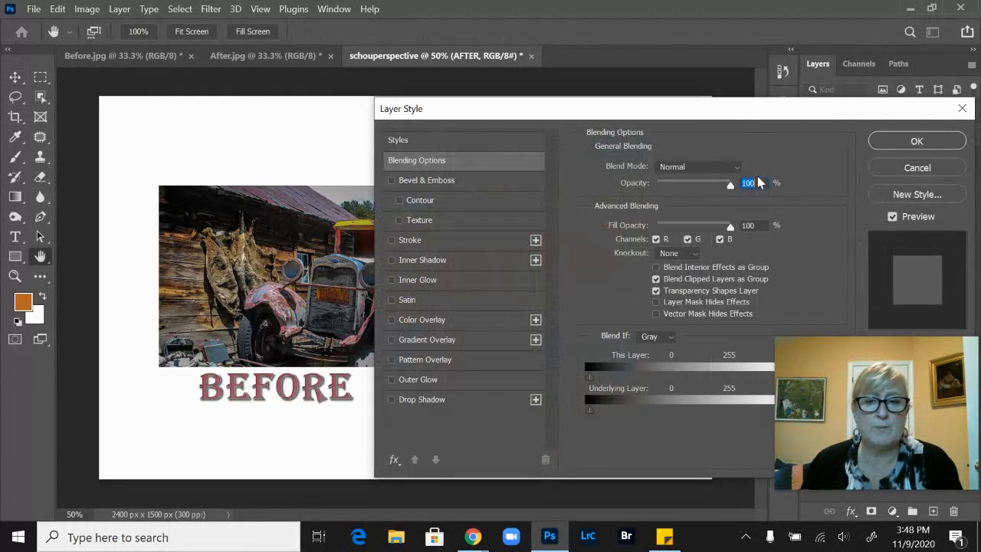
pyautogui.click(391, 180)
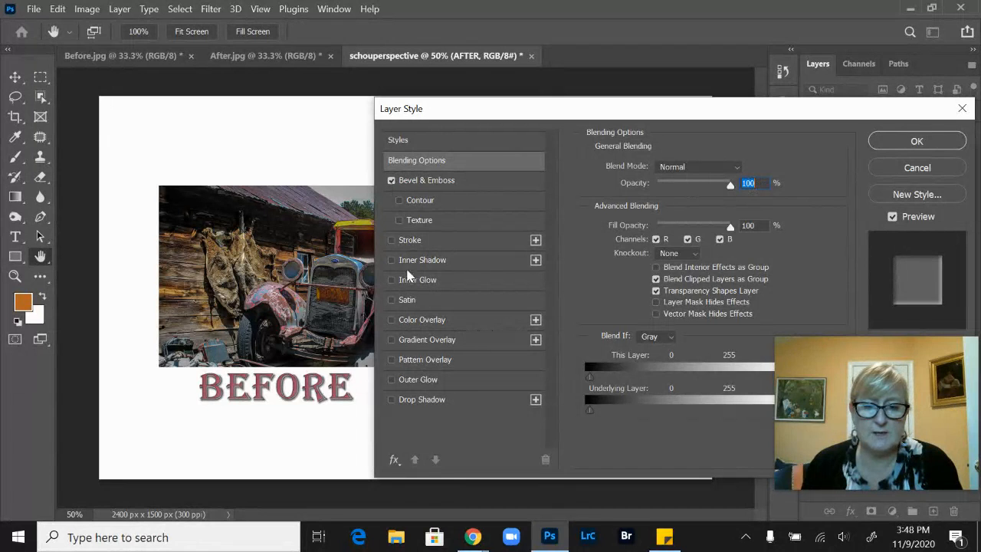
pyautogui.click(392, 240)
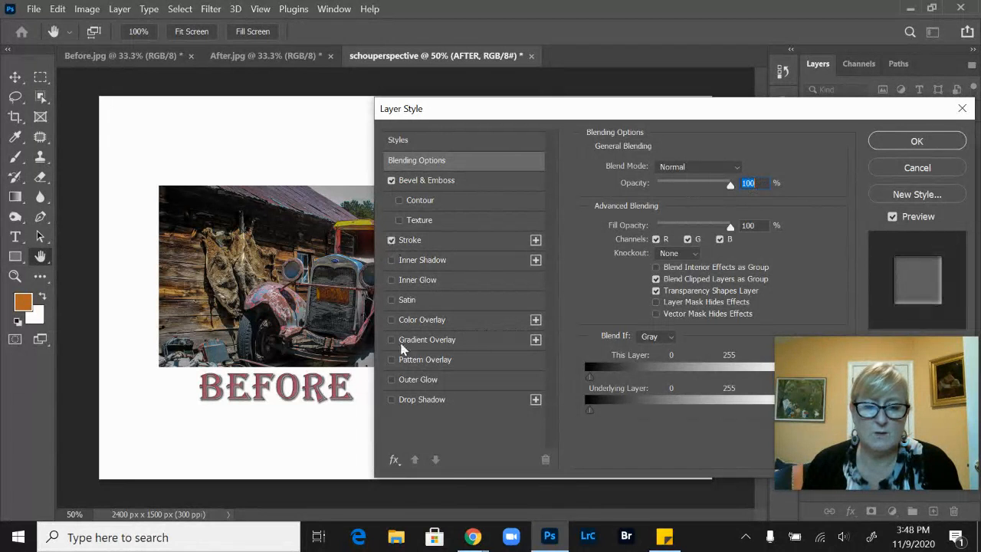
pyautogui.click(392, 400)
pyautogui.click(909, 140)
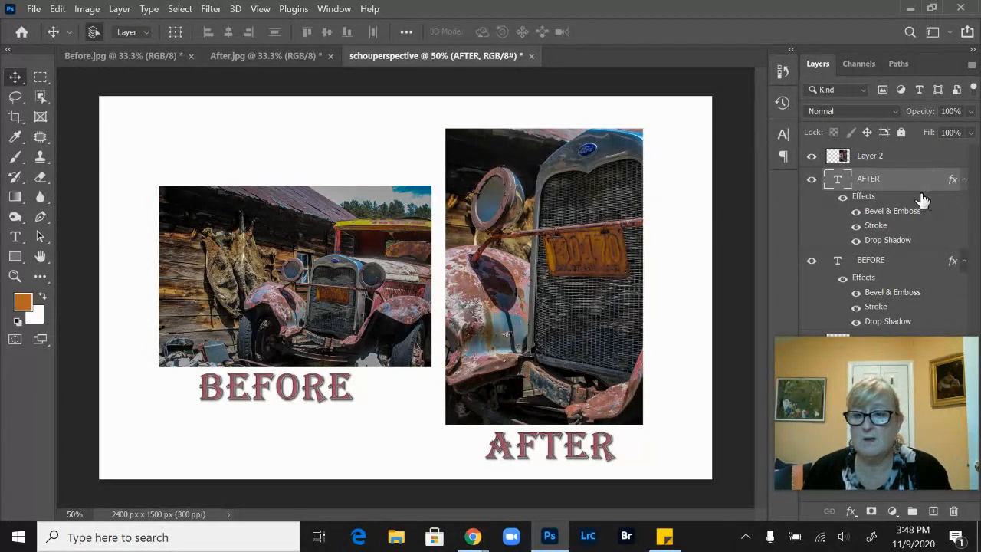
# Add a Stroke effect to the BEFORE photo's layer, Layer 1
pyautogui.moveTo(922, 354)
pyautogui.click(966, 349)
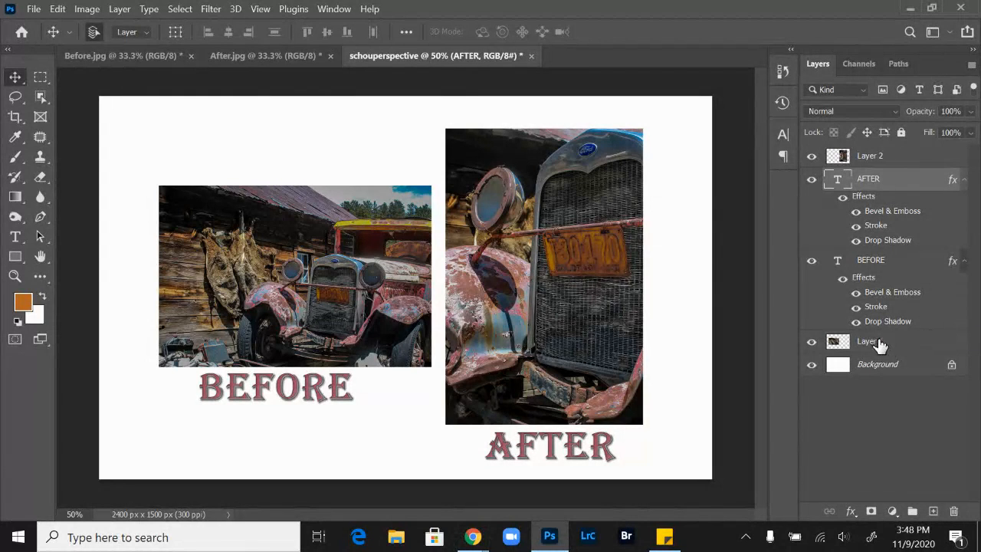
pyautogui.click(905, 346)
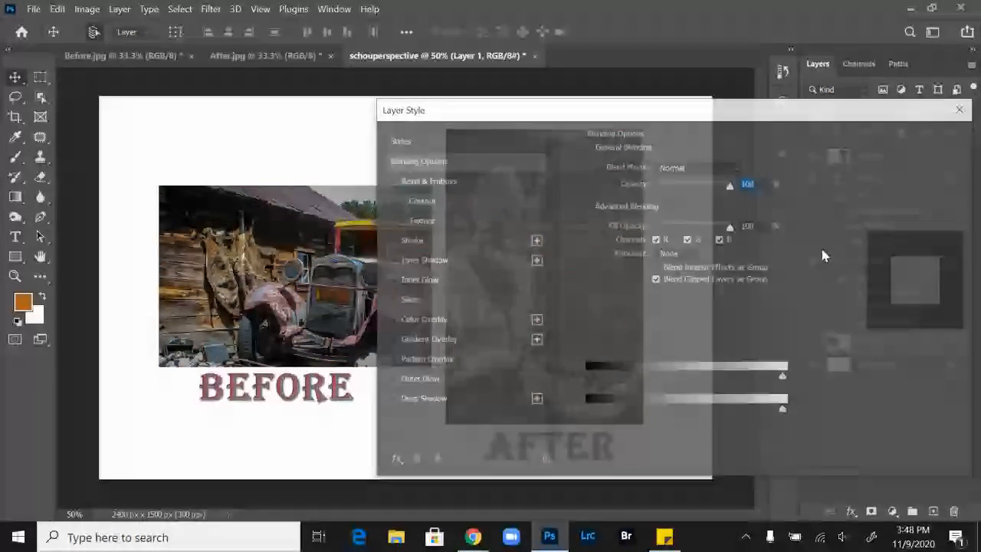
pyautogui.doubleClick(889, 342)
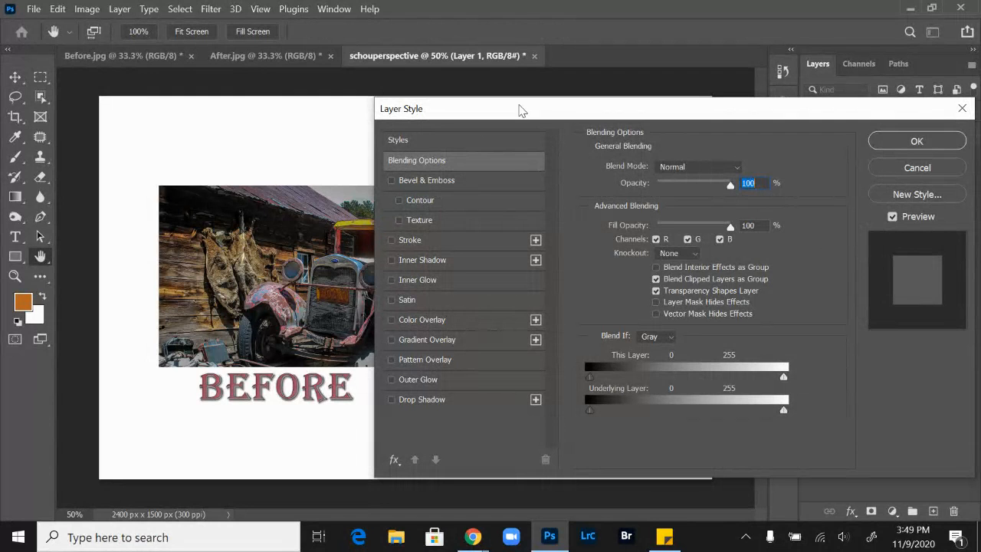
pyautogui.click(461, 241)
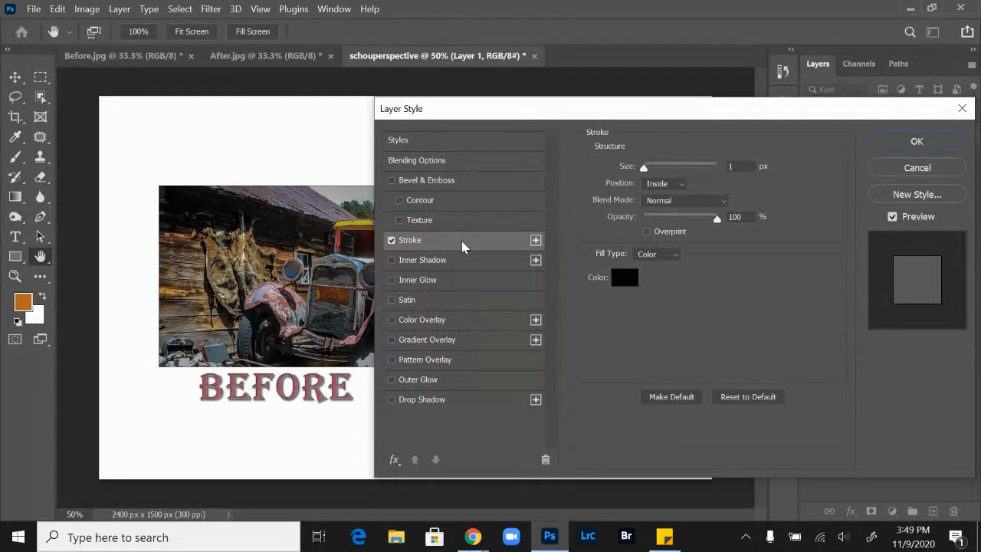
# Try placing the photo's stroke outside its edge with a size of 29 px
pyautogui.click(684, 187)
pyautogui.click(658, 194)
pyautogui.moveTo(644, 168); pyautogui.dragTo(656, 169)
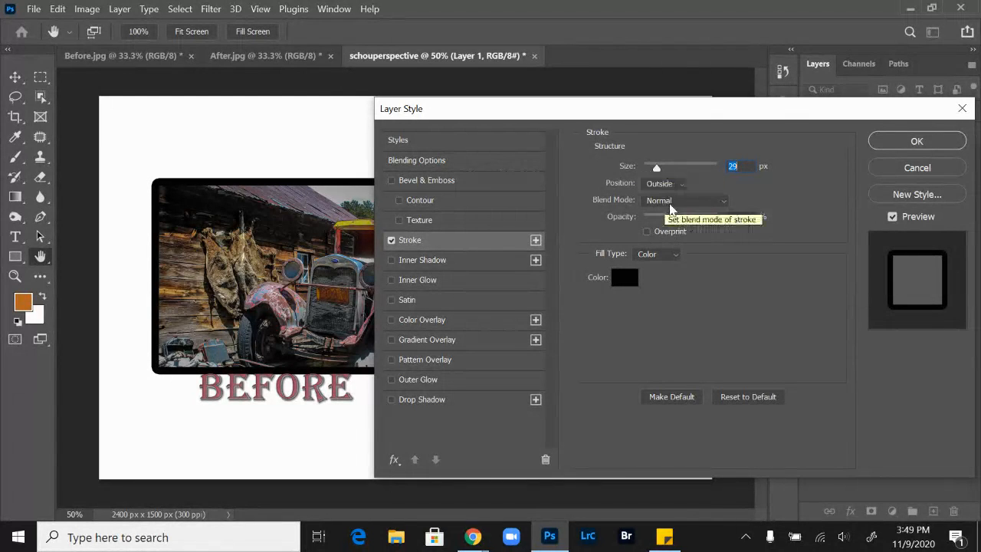
# Set the BEFORE photo's stroke position to Inside and its size to 10 px
pyautogui.click(662, 184)
pyautogui.click(672, 211)
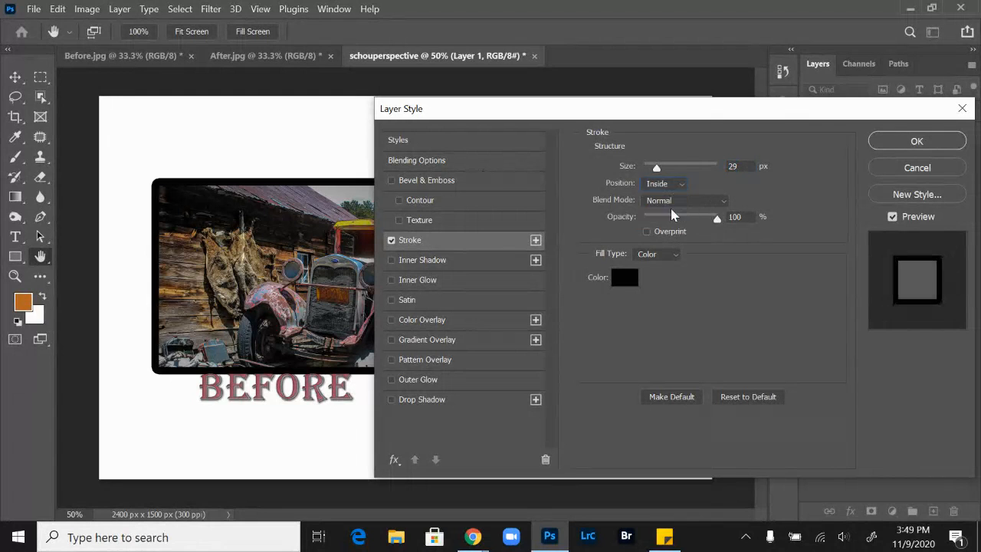
pyautogui.moveTo(658, 173); pyautogui.dragTo(651, 175)
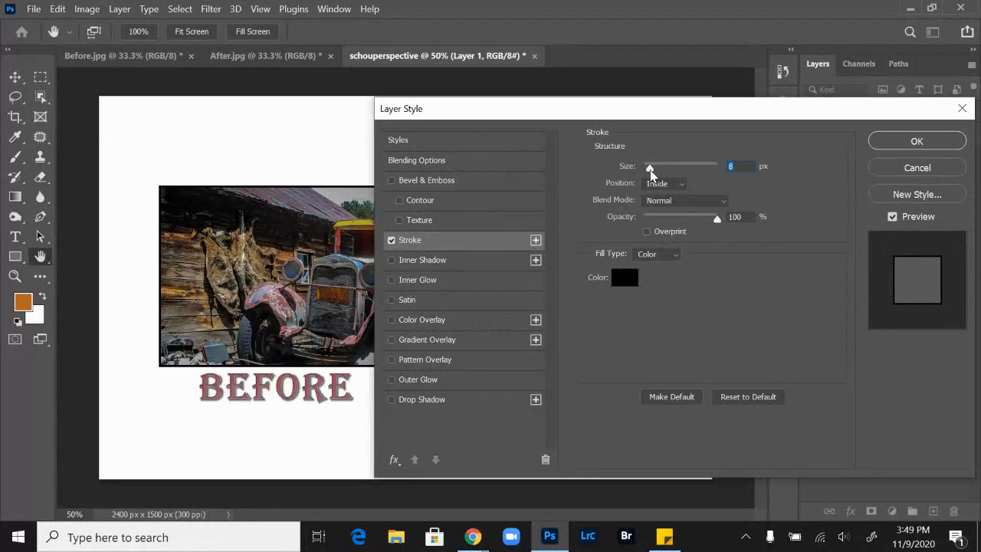
pyautogui.moveTo(650, 172); pyautogui.dragTo(653, 173)
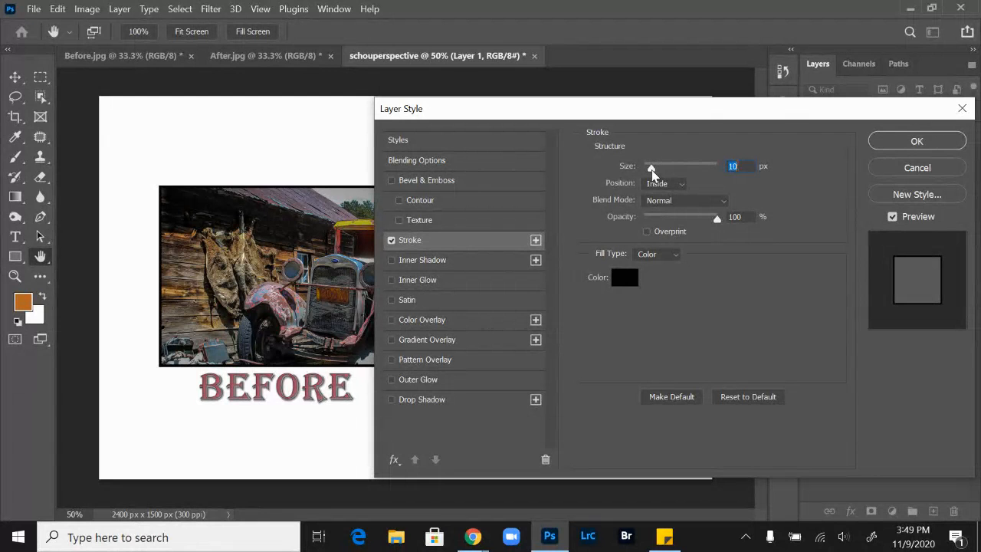
# Set the BEFORE photo's stroke color to near-black 171314, sampled from the barn roof in the photo, and apply the effect
pyautogui.click(619, 277)
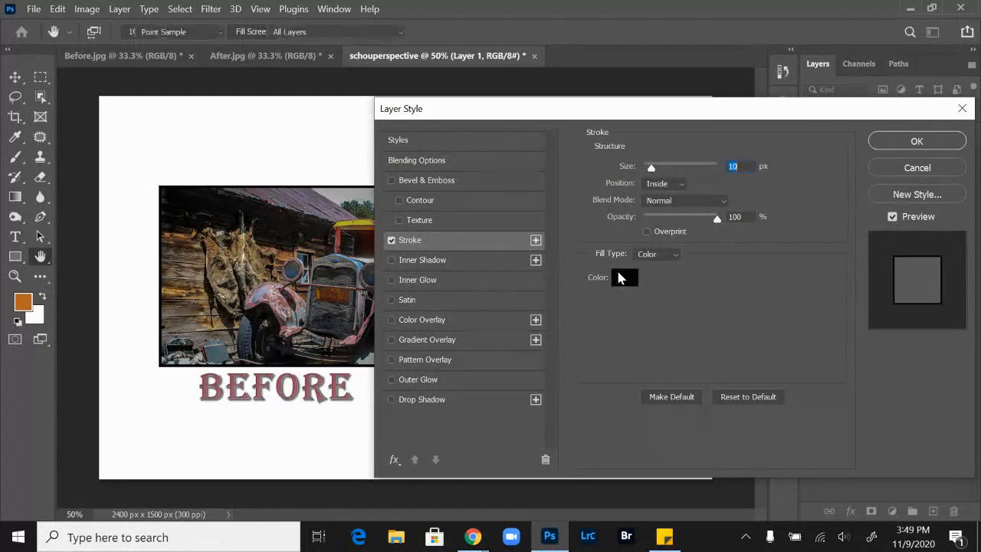
pyautogui.click(364, 259)
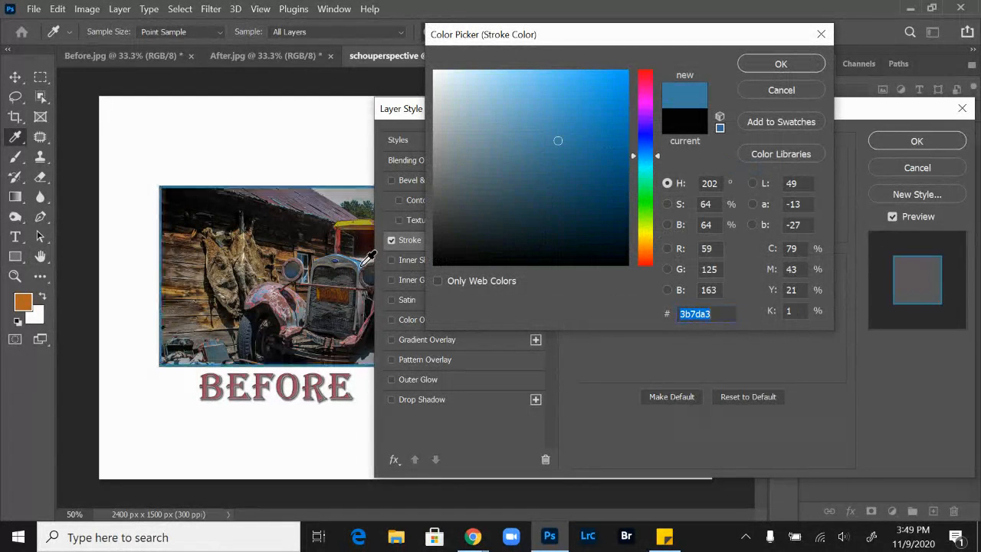
pyautogui.click(359, 260)
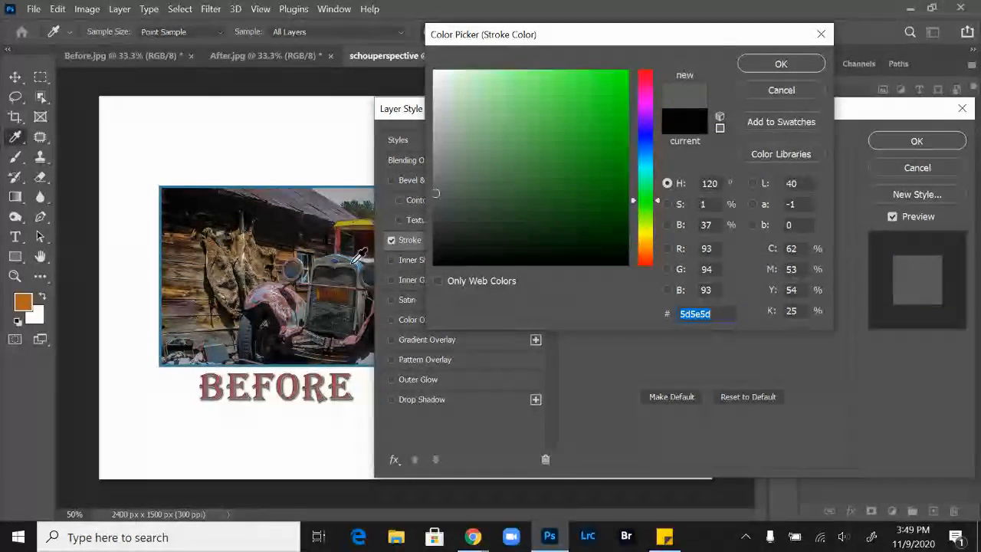
pyautogui.click(295, 267)
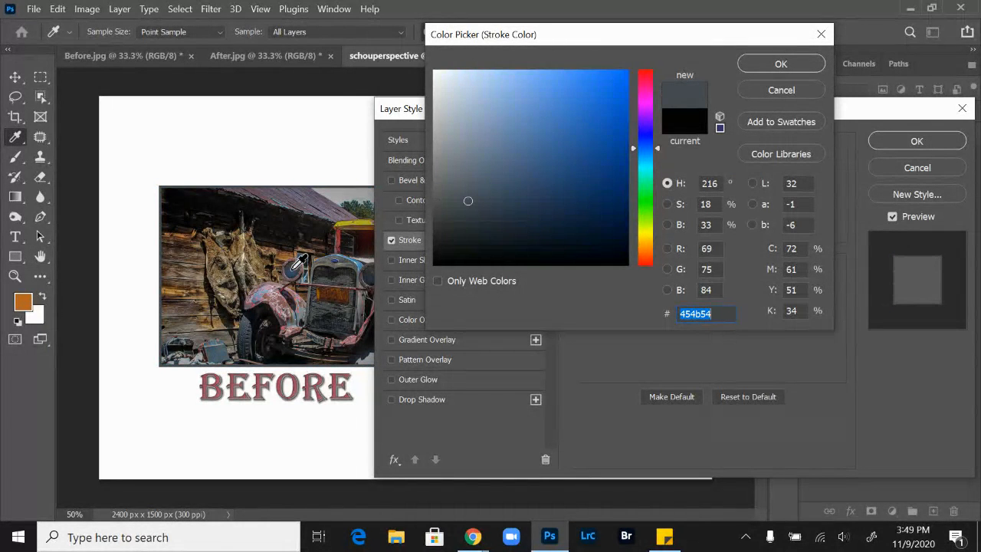
pyautogui.click(177, 279)
pyautogui.click(176, 291)
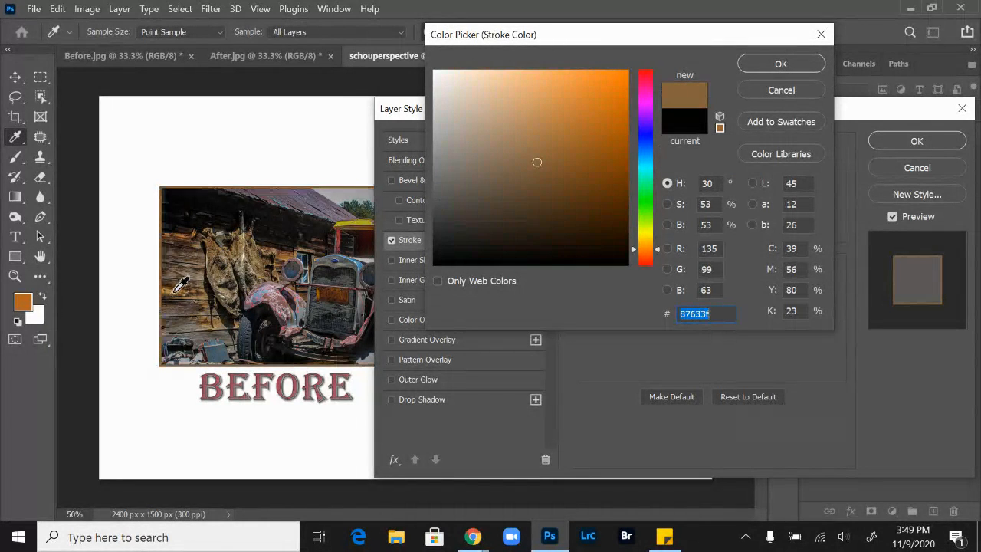
pyautogui.click(277, 294)
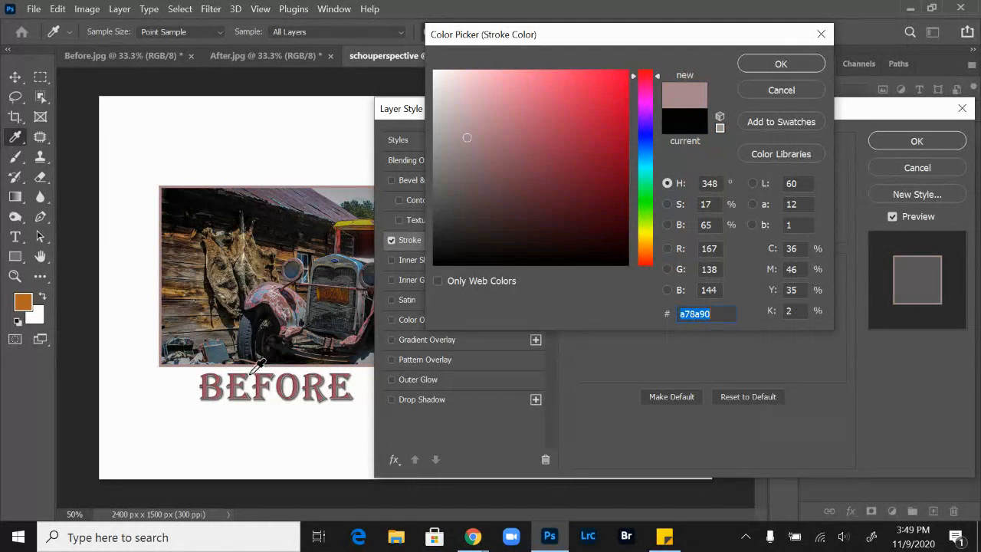
pyautogui.click(290, 214)
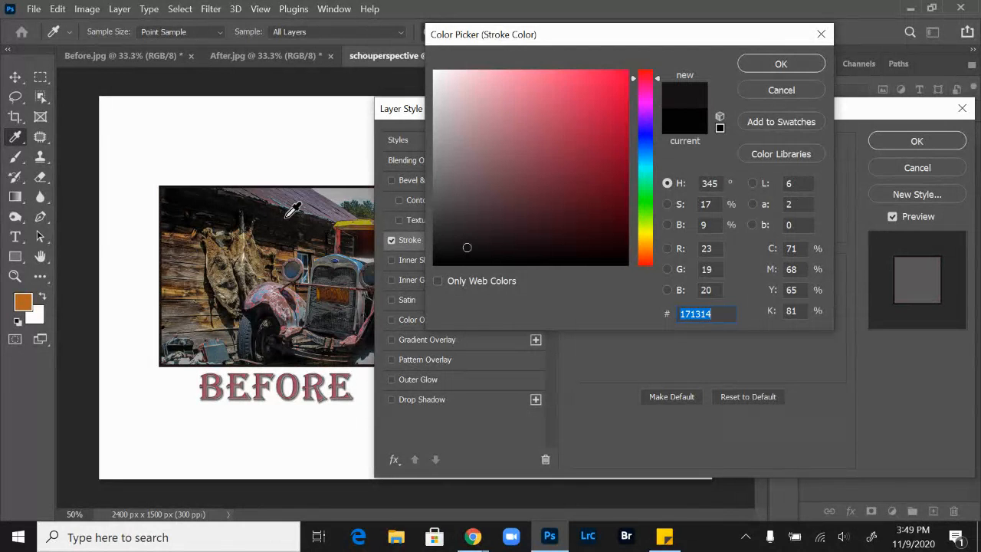
pyautogui.click(767, 61)
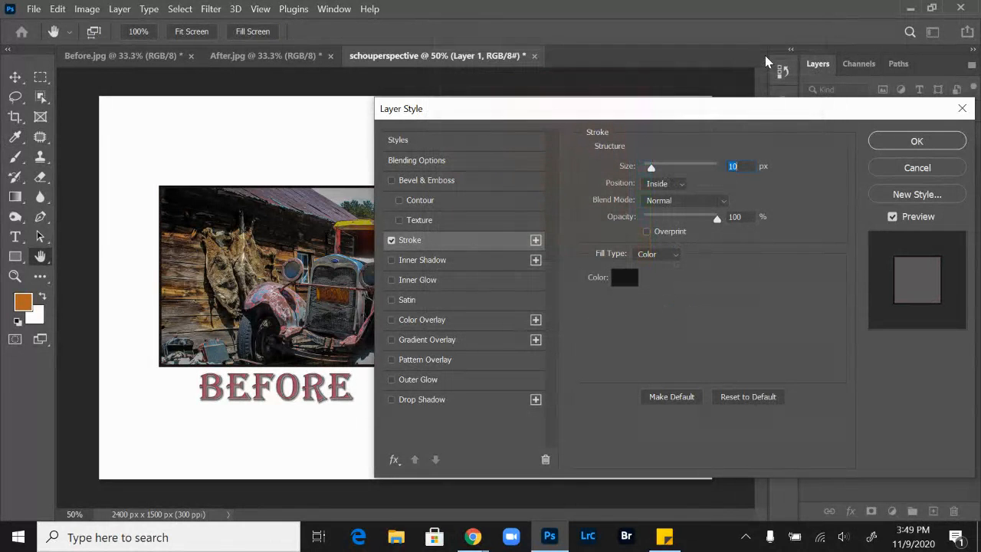
pyautogui.click(926, 142)
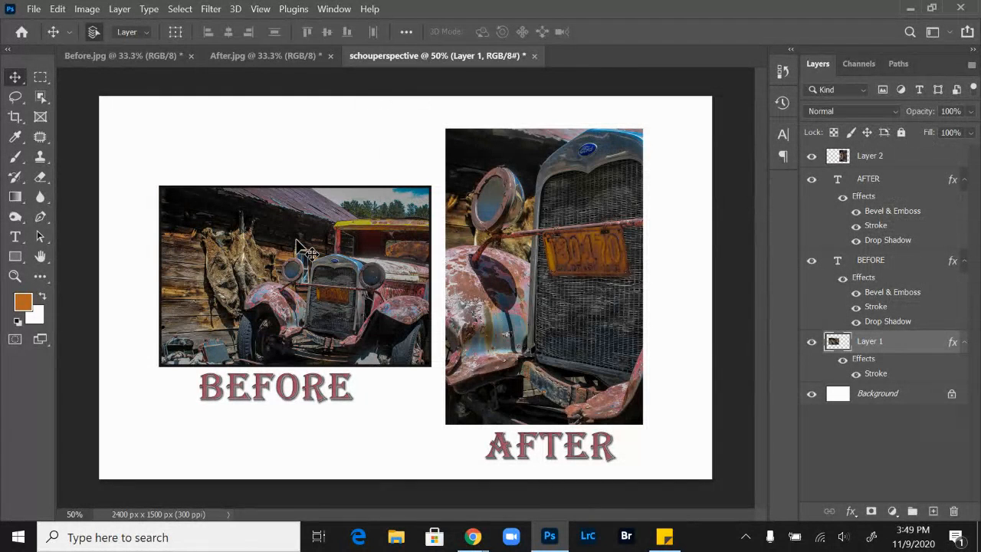
# Add a Stroke effect with the existing stroke settings to the AFTER photo's layer, Layer 2, and apply it
pyautogui.click(914, 156)
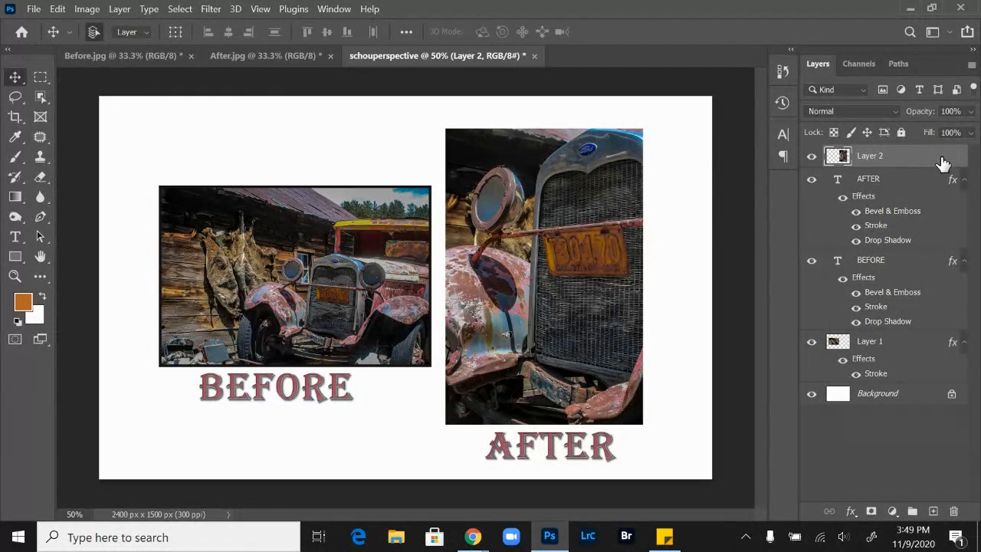
pyautogui.doubleClick(943, 159)
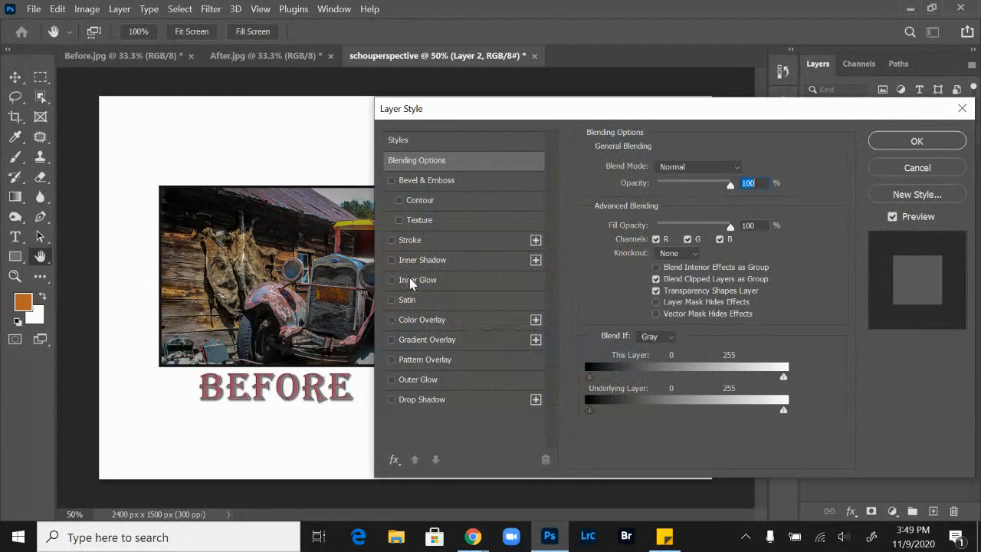
pyautogui.click(391, 240)
pyautogui.click(885, 143)
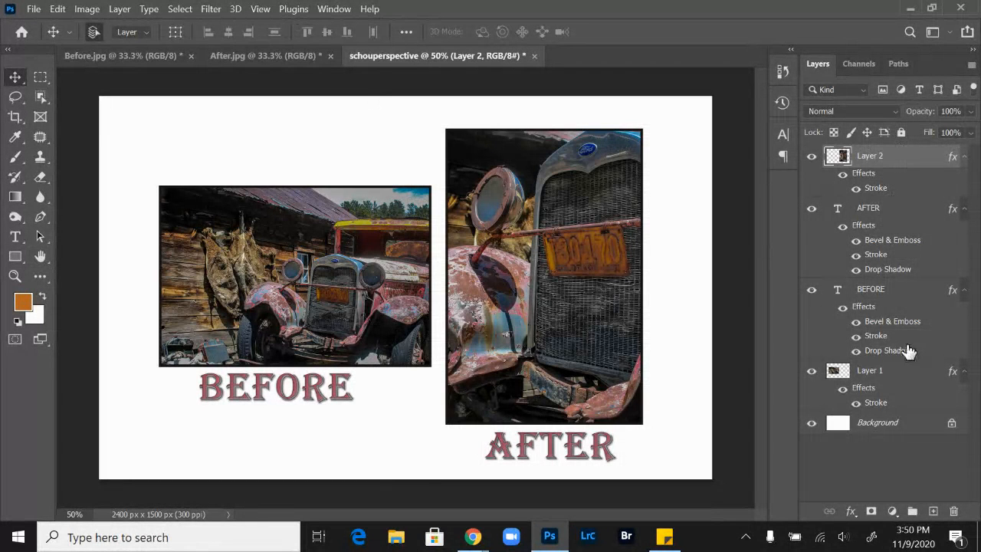
# Add a drop shadow to the BEFORE photo's layer, extend it farther beyond the photo's lower-right edges, and apply the effects
pyautogui.click(910, 377)
pyautogui.doubleClick(903, 372)
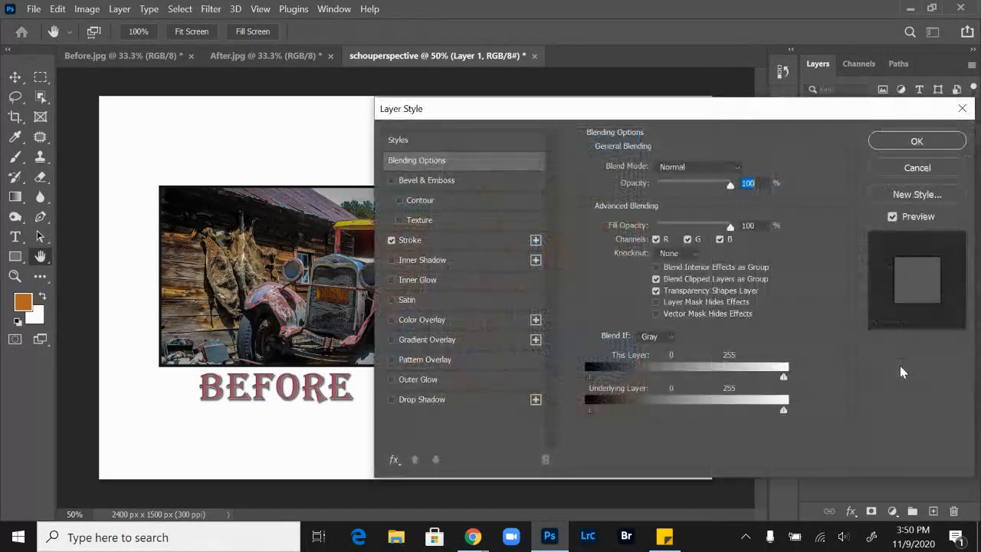
pyautogui.click(481, 400)
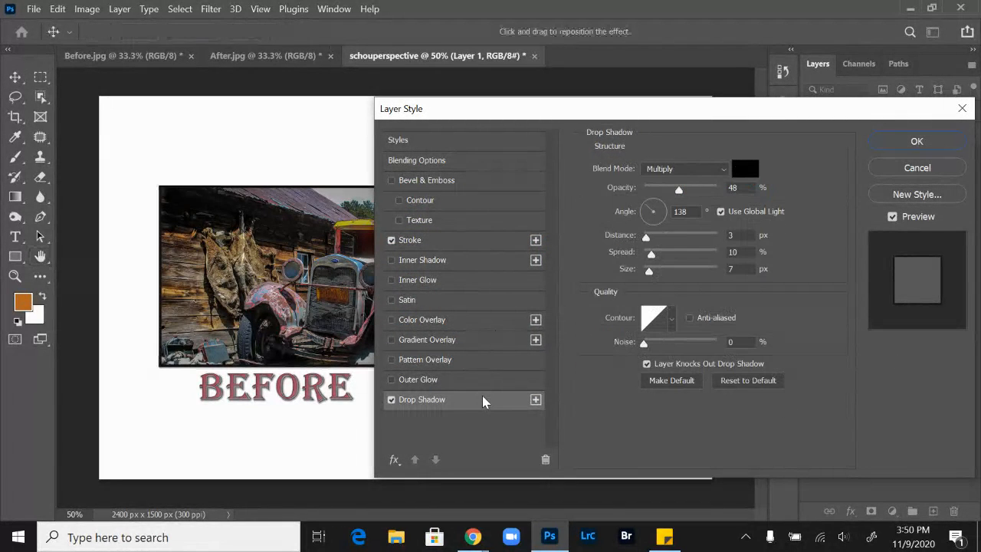
pyautogui.moveTo(614, 110); pyautogui.dragTo(687, 90)
pyautogui.moveTo(721, 222); pyautogui.dragTo(728, 256)
pyautogui.click(958, 123)
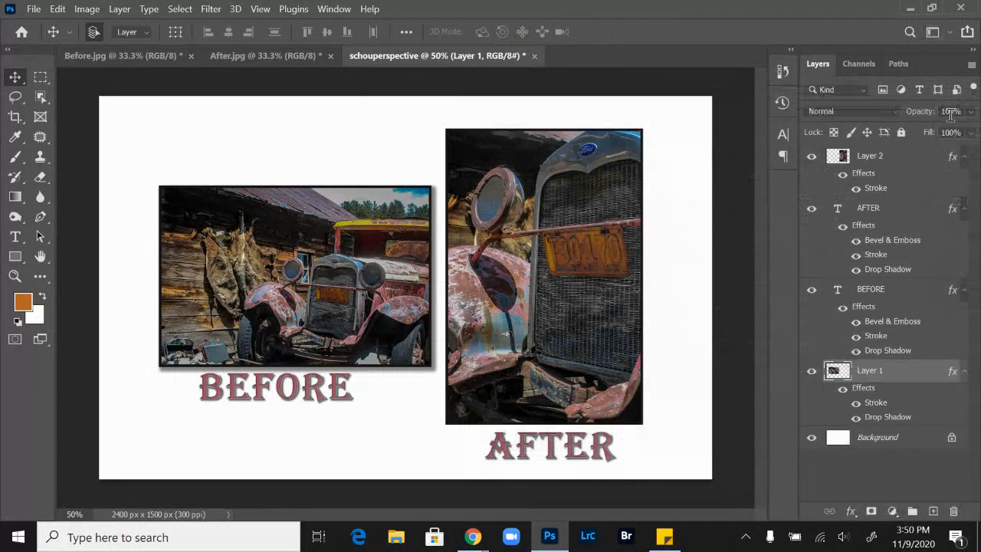
# Add a Drop Shadow effect with the existing settings to the AFTER photo's layer, Layer 2, and apply it
pyautogui.click(922, 174)
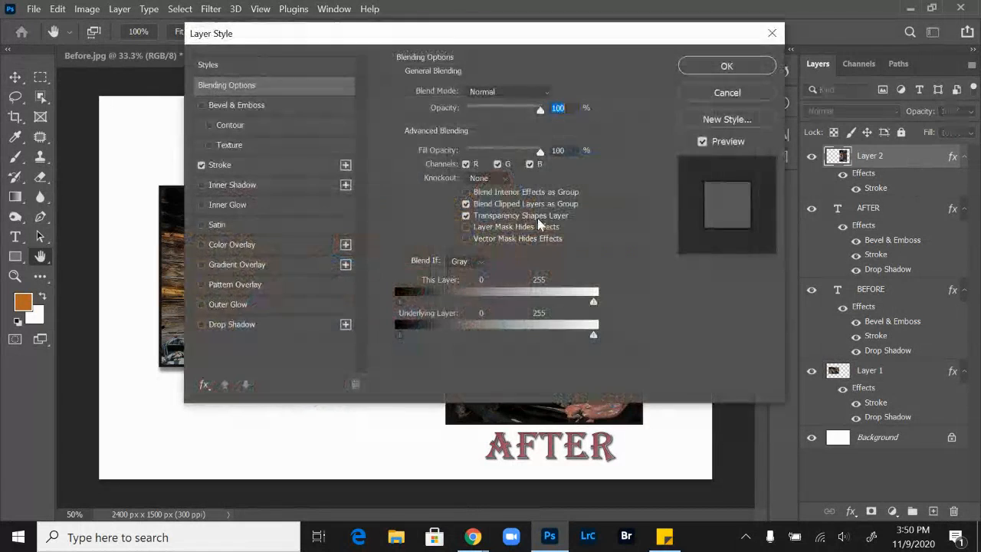
pyautogui.click(202, 325)
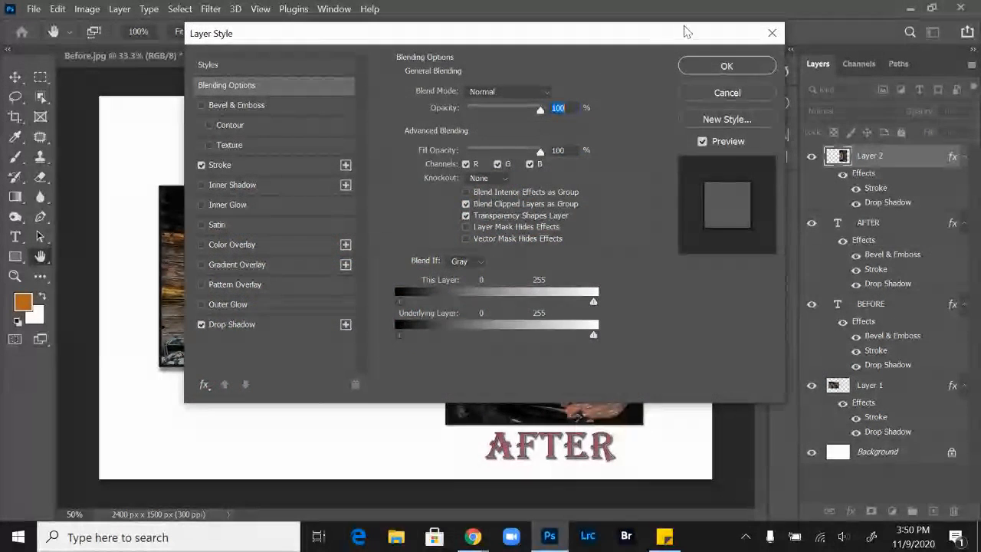
pyautogui.click(717, 68)
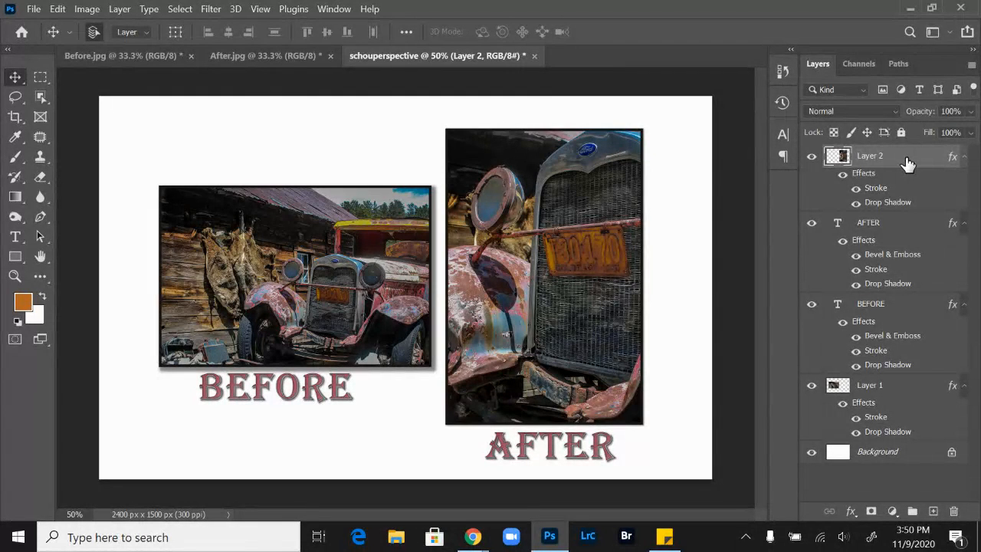
pyautogui.moveTo(490, 531)
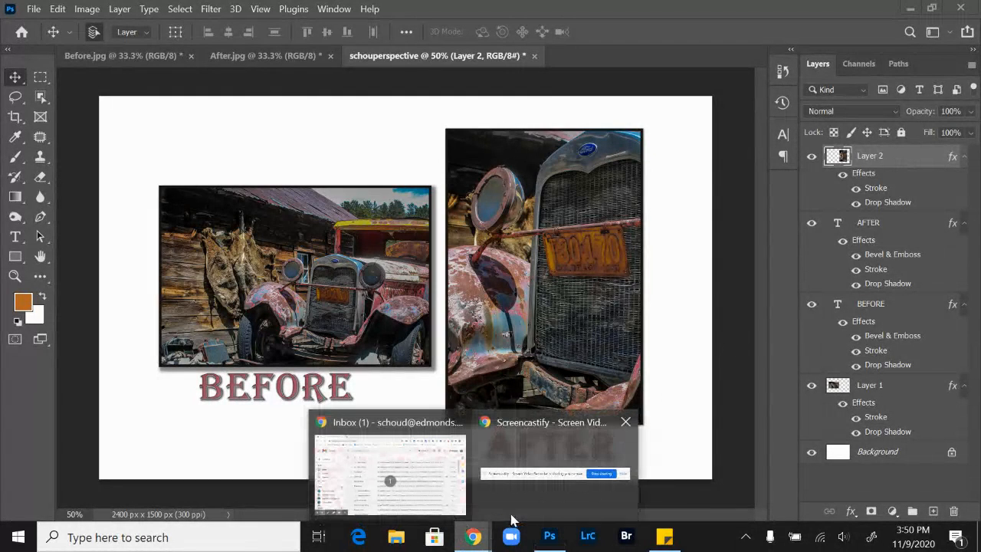